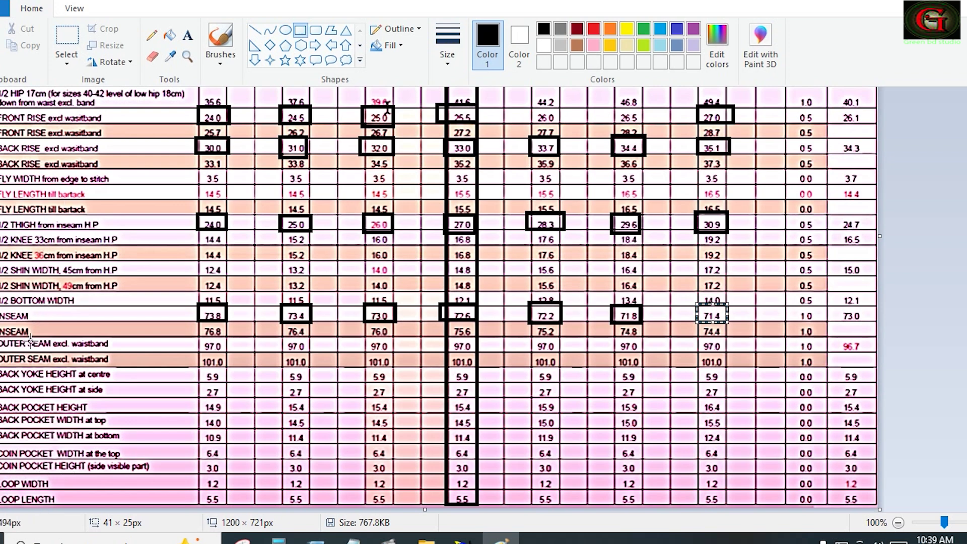
Switch to Modaris and place a Developed point on the waistline, at a length of -9 cm from the side corner
left_click(464, 540)
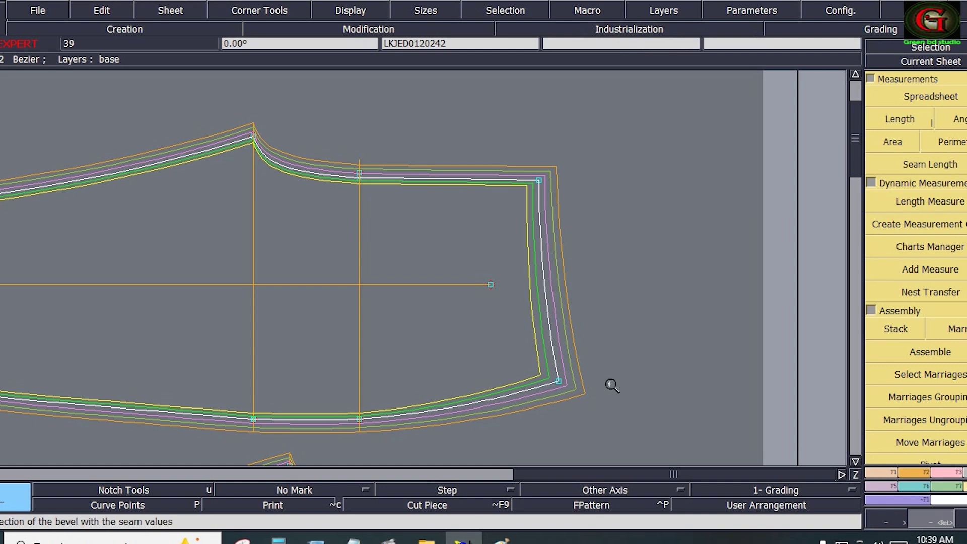
left_click(889, 473)
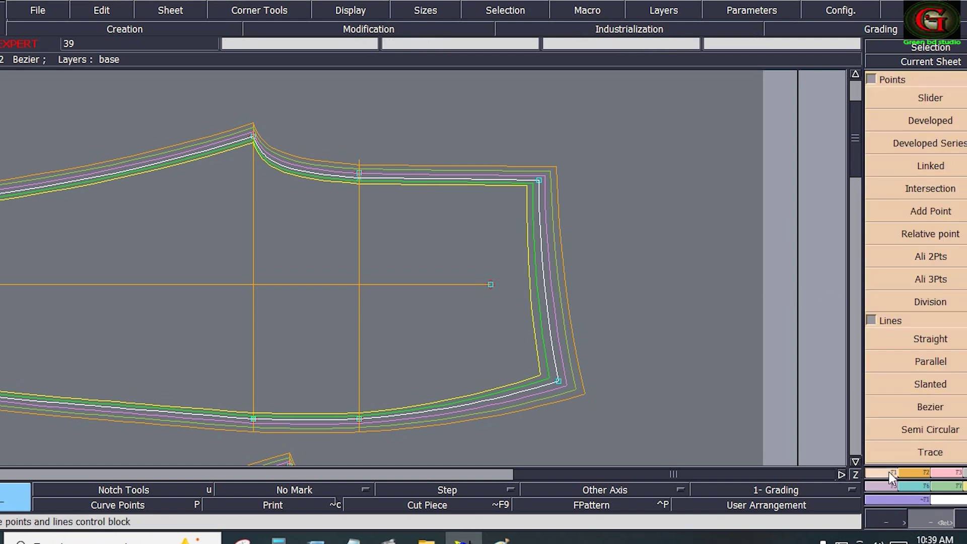
left_click(946, 125)
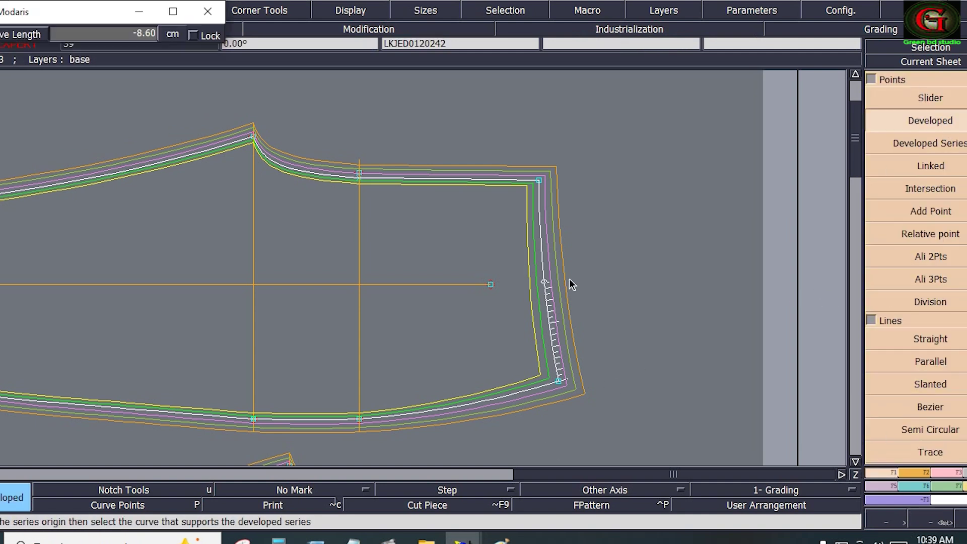
key("BackSpace")
type("-9")
key("Return")
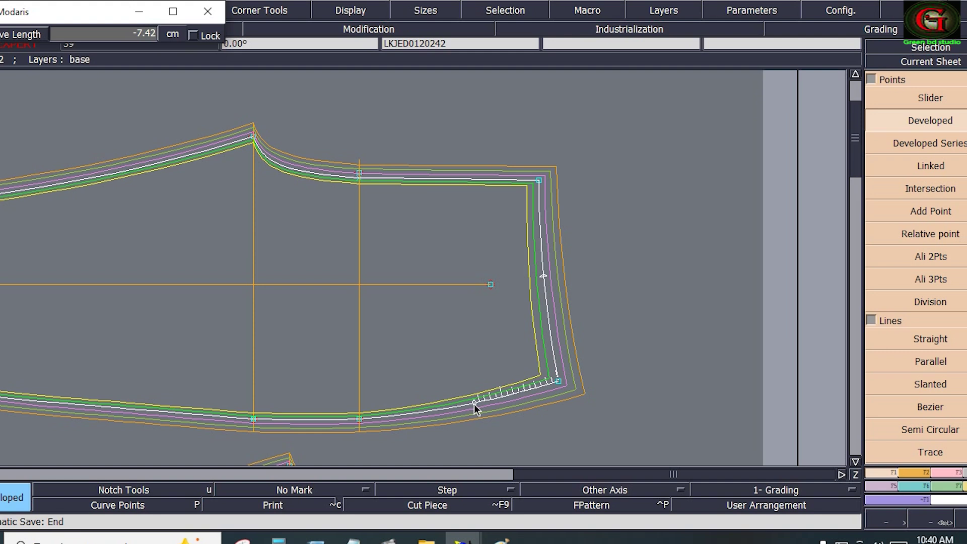
Place a Developed point on the side seam, at a length of -5.5 cm from the waist corner
key("Down")
type("-5.5")
key("Return")
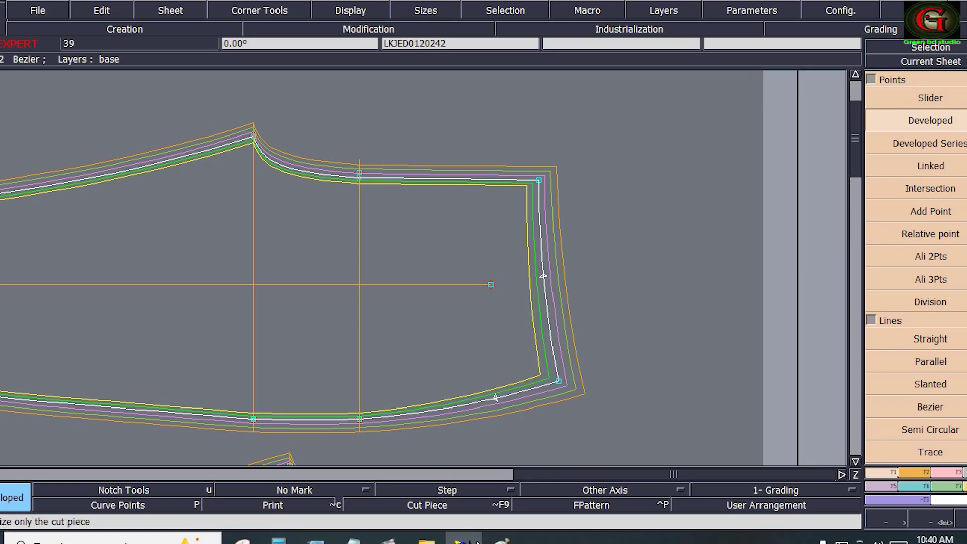
Check the front pocket shape on the jeans sketch in Paint and return to Modaris with Reshape active
left_click(502, 541)
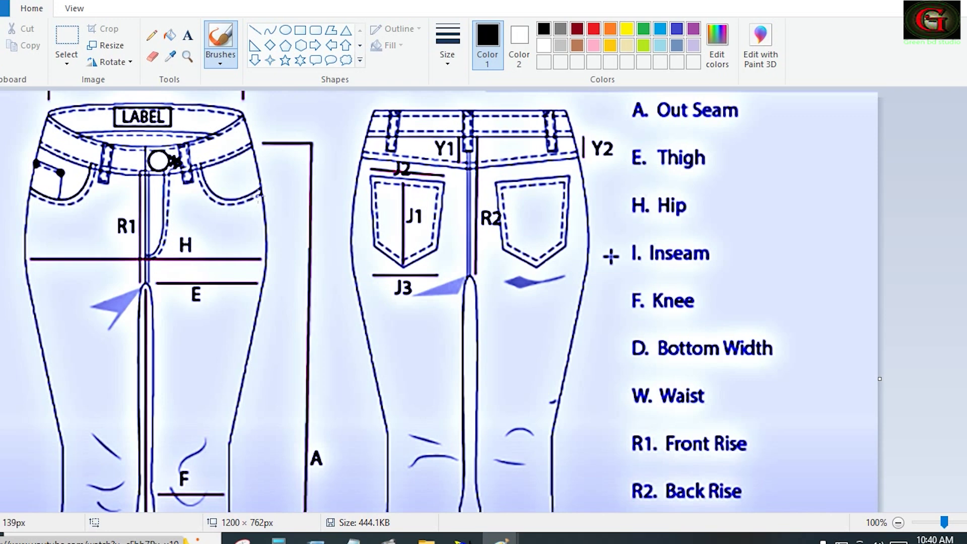
left_click(910, 1)
left_click(937, 297)
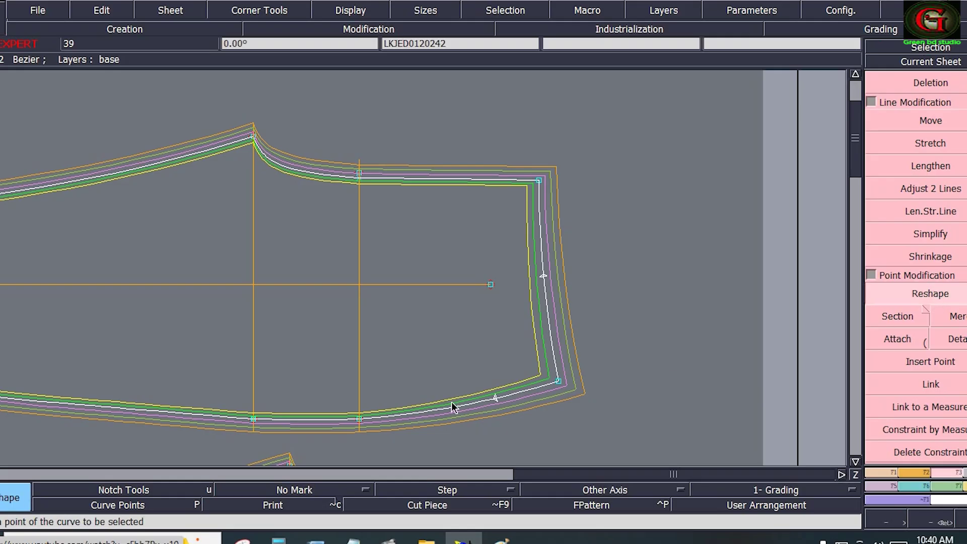
left_click(491, 403)
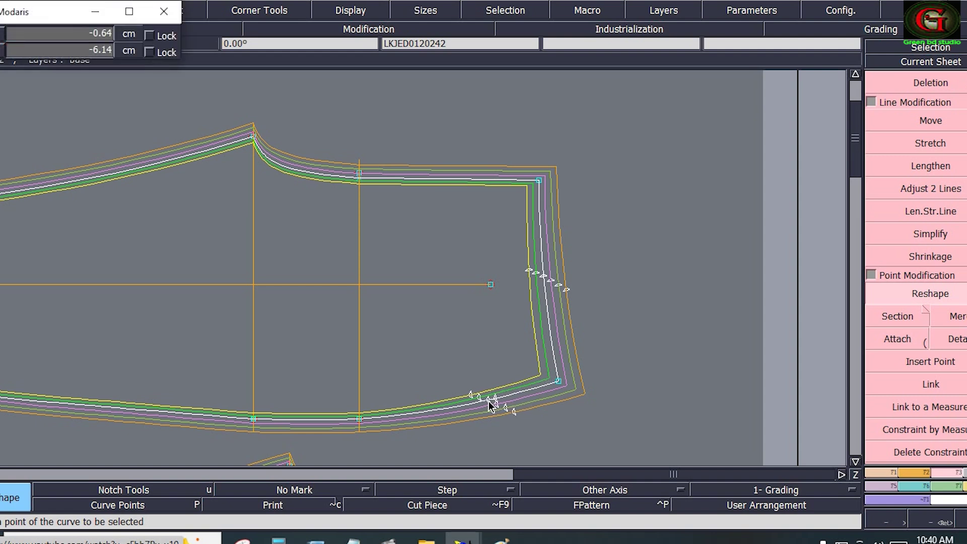
key("Down")
type("0")
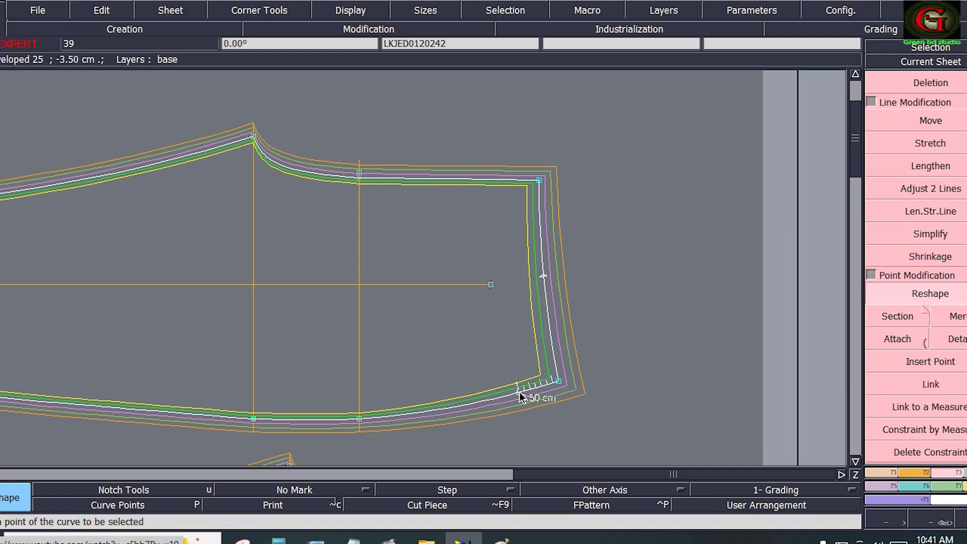
left_click(519, 392)
Reshape the side seam's developed point 2 cm further away from the waist corner, to 7.5 cm along the seam
left_click(503, 394)
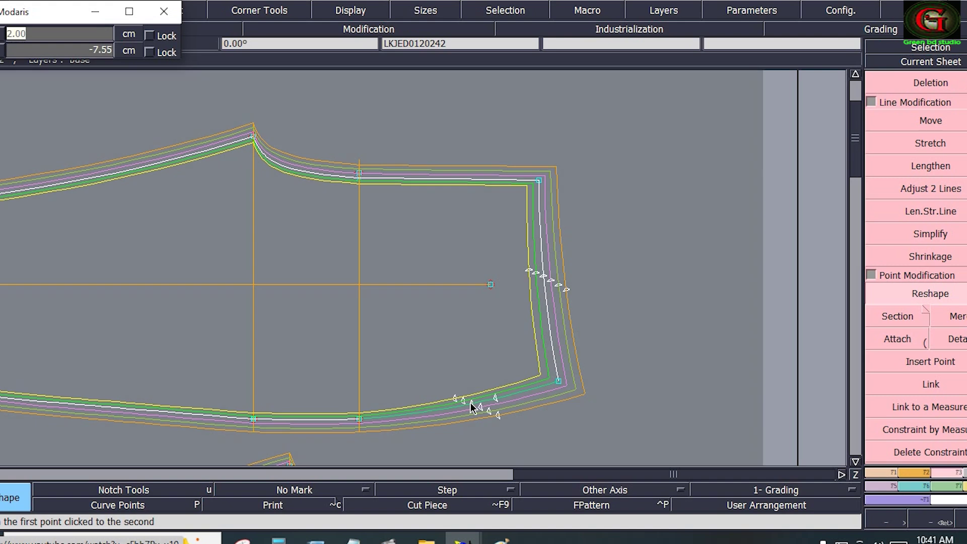
key("BackSpace")
key("Return")
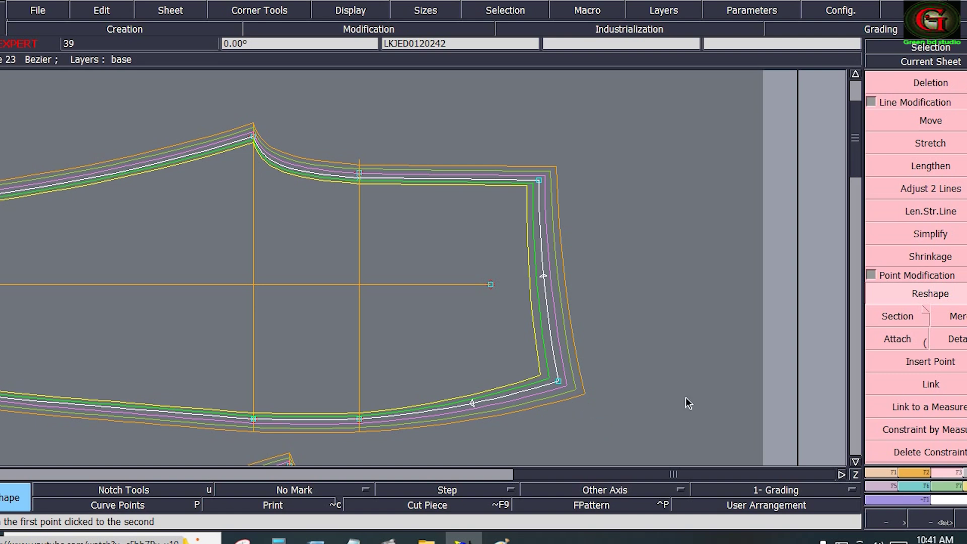
Draw a straight Bezier line from the developed point on the side seam to the one on the waistline
left_click(935, 431)
left_click(883, 473)
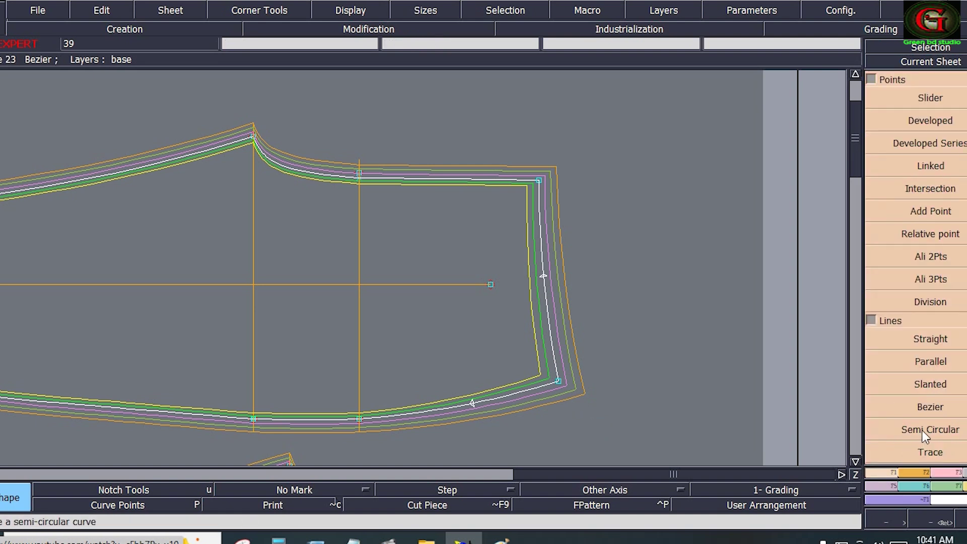
left_click(931, 407)
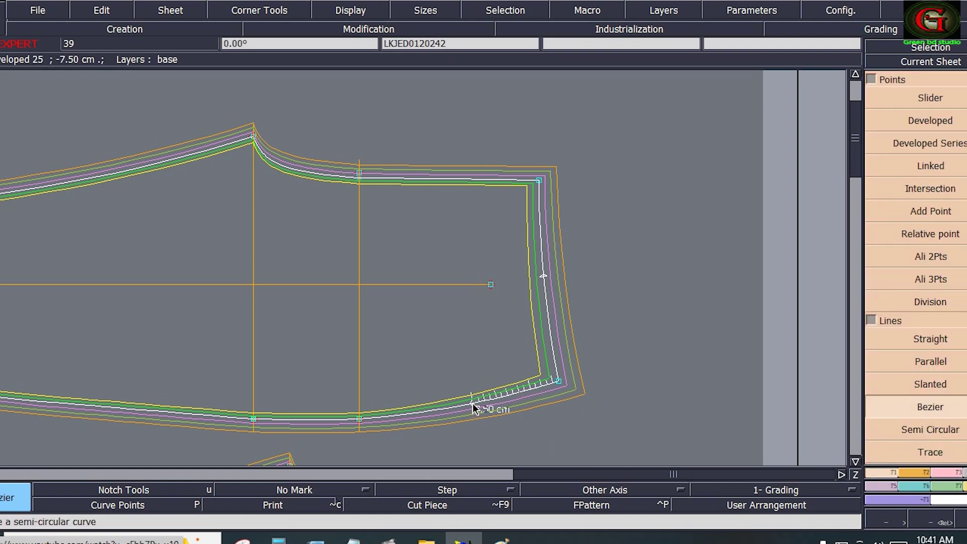
left_click(473, 403)
left_click(544, 278)
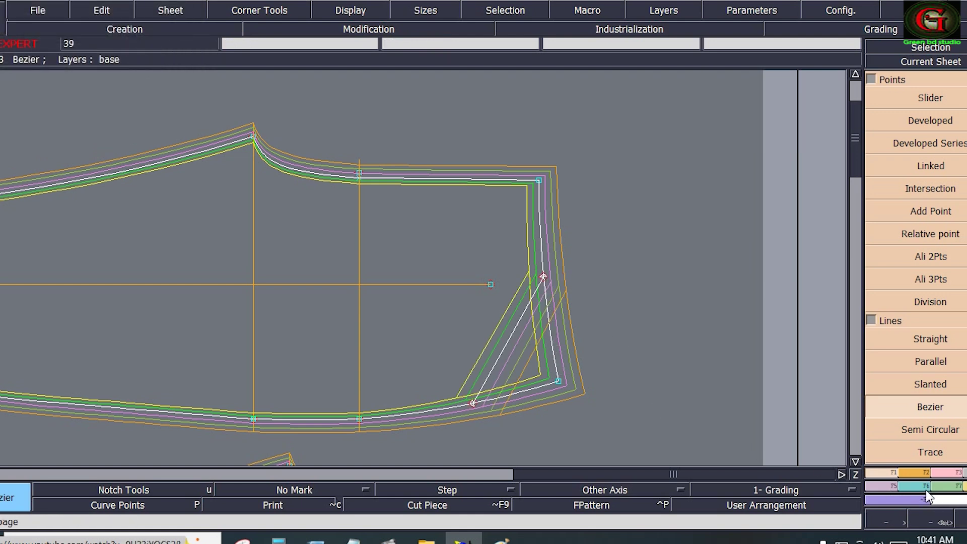
Reshape the pocket line into a deep rounded curve using its displayed handles, with only the base size shown
key("Return")
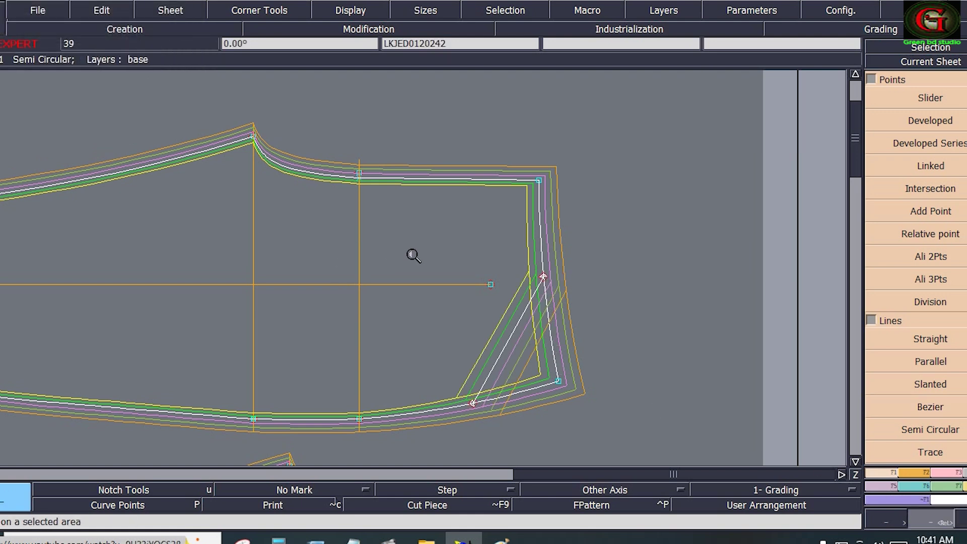
left_click_drag(412, 254, 566, 384)
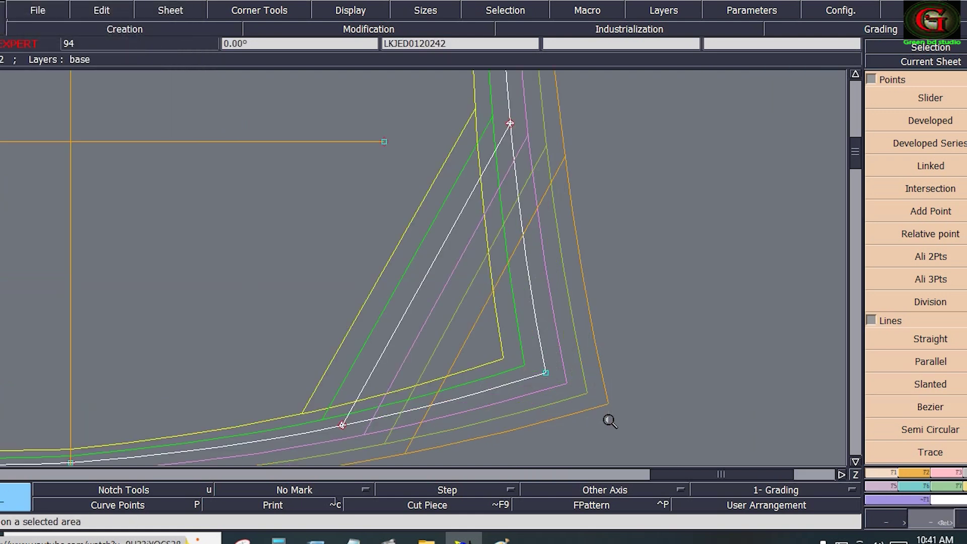
left_click(952, 474)
left_click(930, 293)
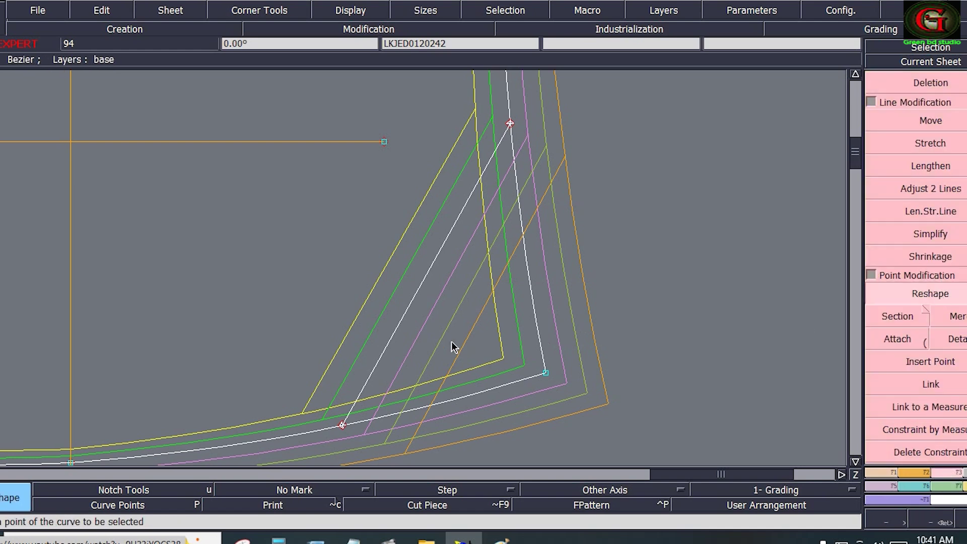
left_click(359, 11)
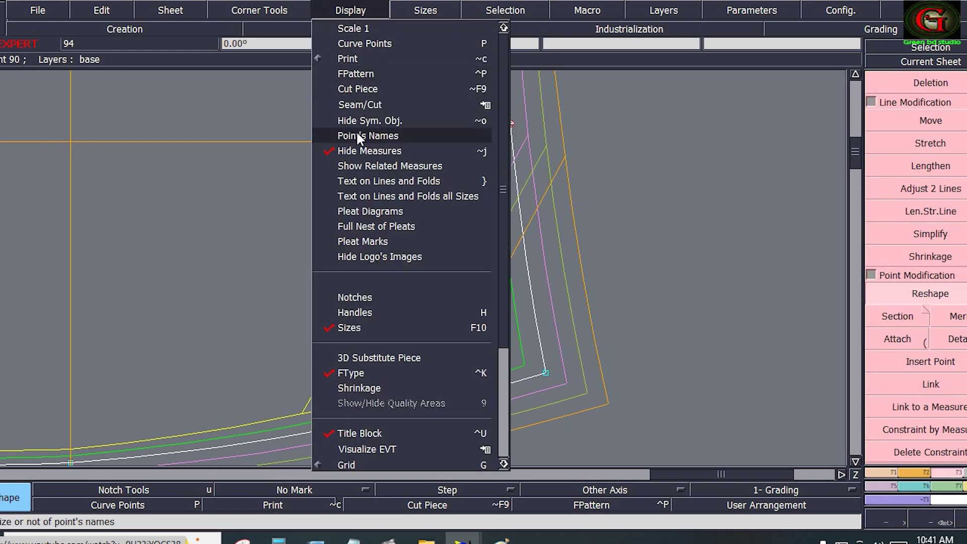
left_click(364, 312)
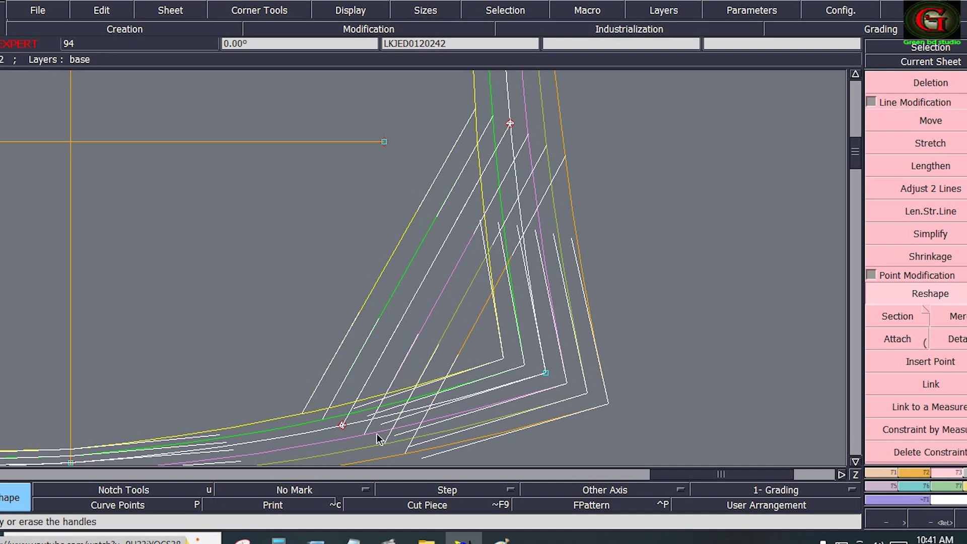
left_click(299, 487)
key("F9")
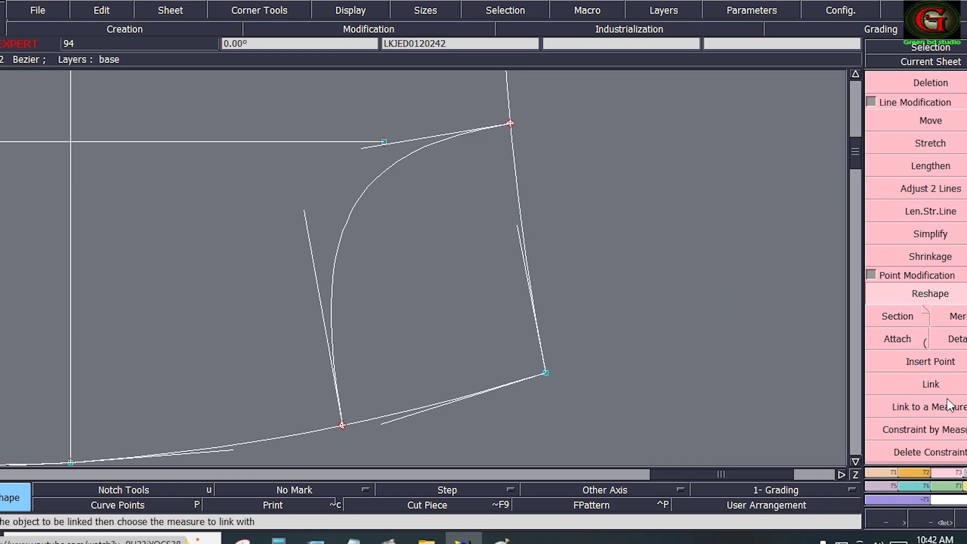
Insert points where the pocket curve meets the waistline and side seam, and display the graded sizes again
left_click(947, 365)
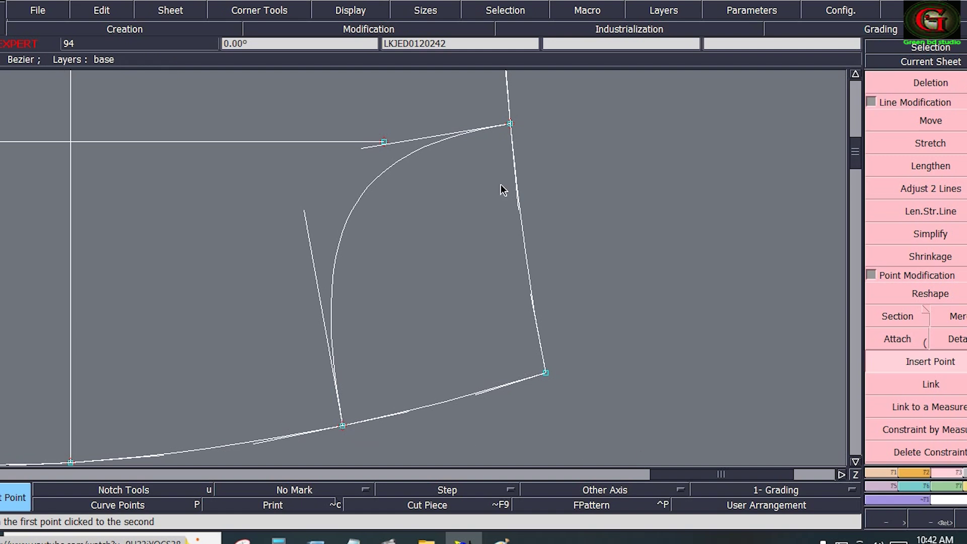
key("F10")
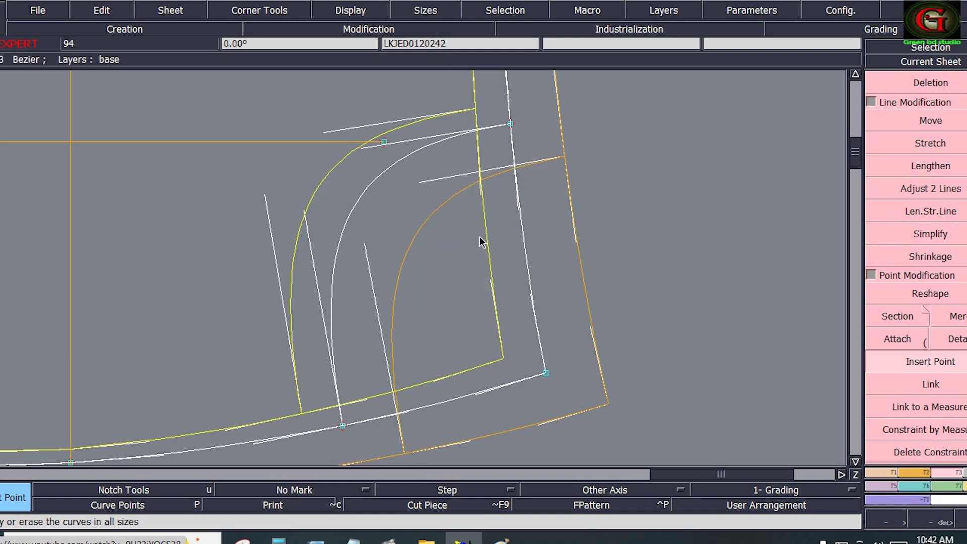
Pack the graded nest on the corner point where the waistline meets the side seam
key("F6")
left_click(930, 166)
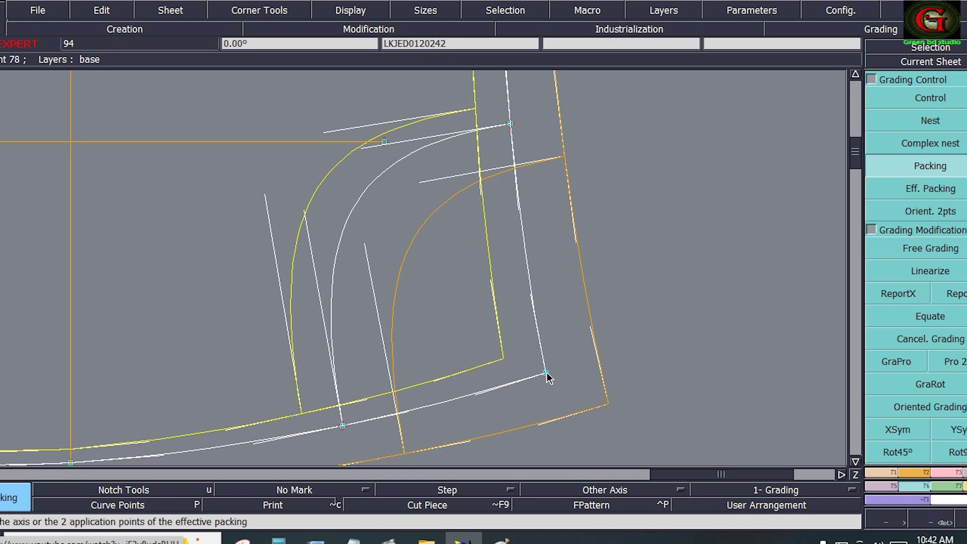
left_click(546, 373)
Open the grading control of the pocket curve's waistline point and set ddy to 0.5 for all size intervals
left_click(930, 99)
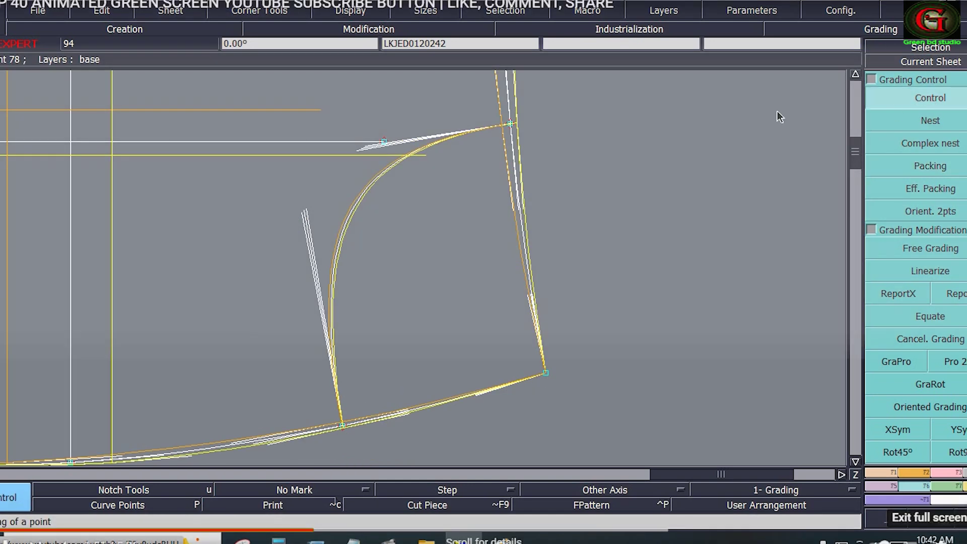
left_click(510, 123)
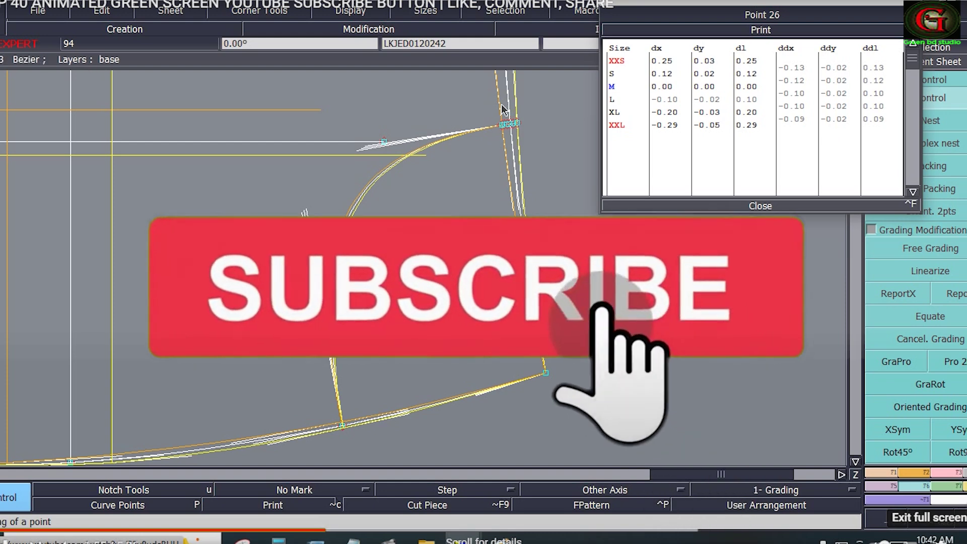
left_click_drag(836, 68, 840, 106)
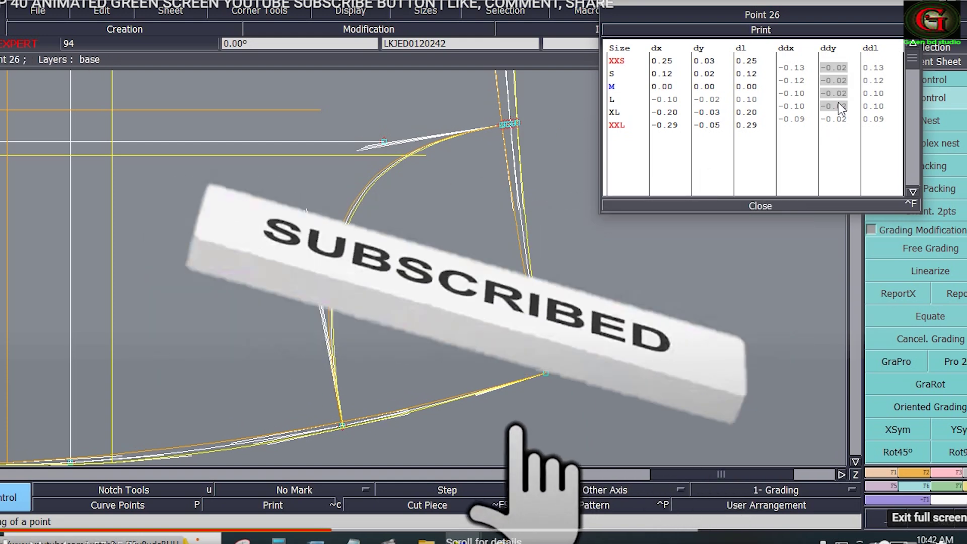
left_click(836, 118)
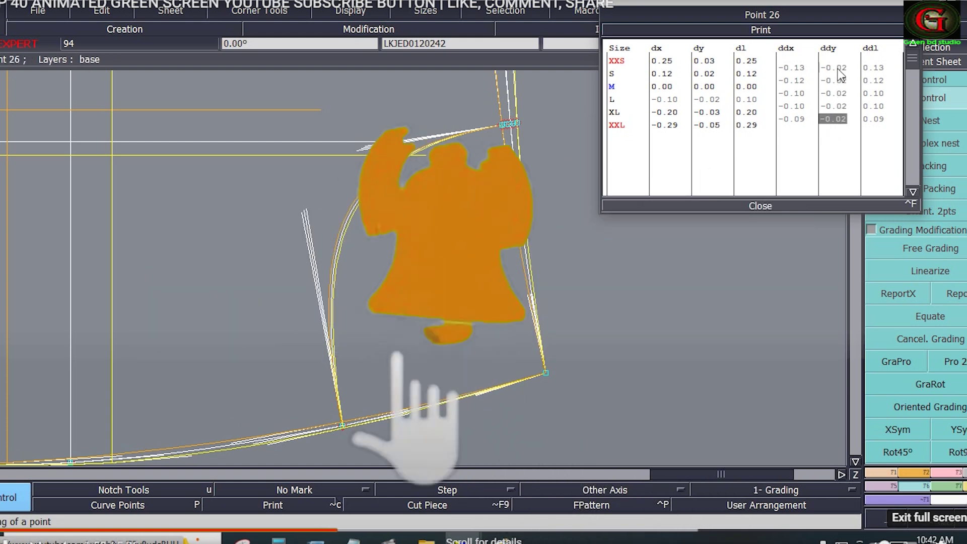
left_click_drag(839, 69, 848, 125)
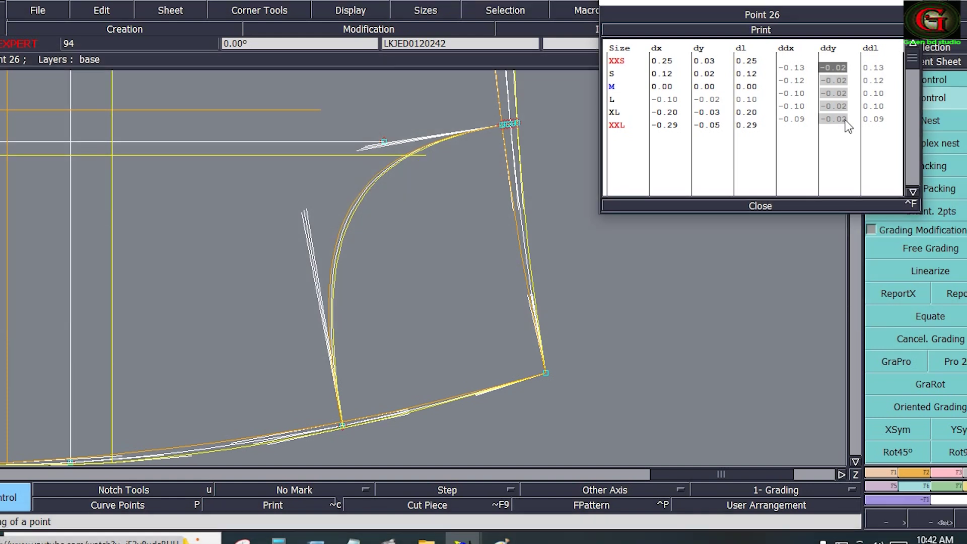
type(".5")
key("Return")
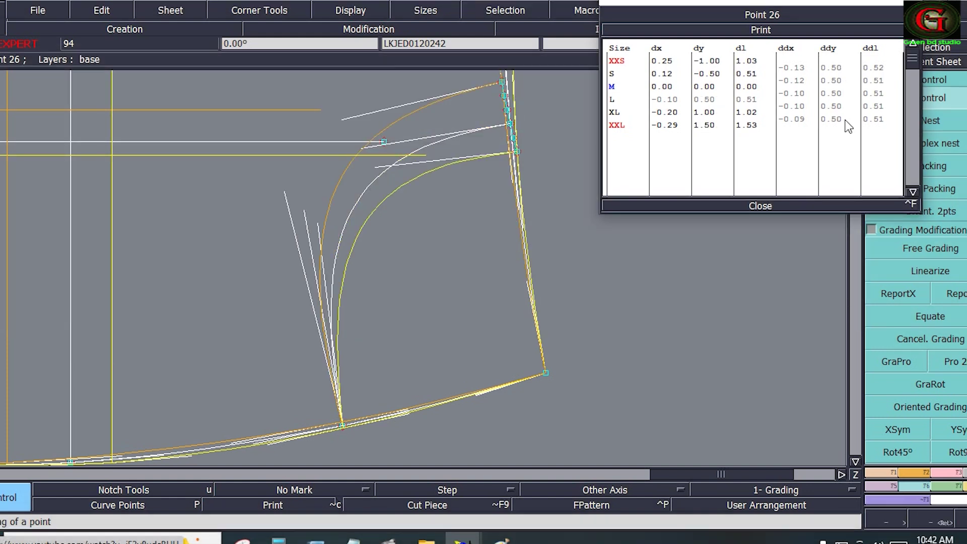
Set the waistline pocket point's ddy to 0 for the XXS–S, M–L and XL–XXL intervals
left_click(836, 72)
type("0")
key("Return")
left_click(832, 94)
type("0")
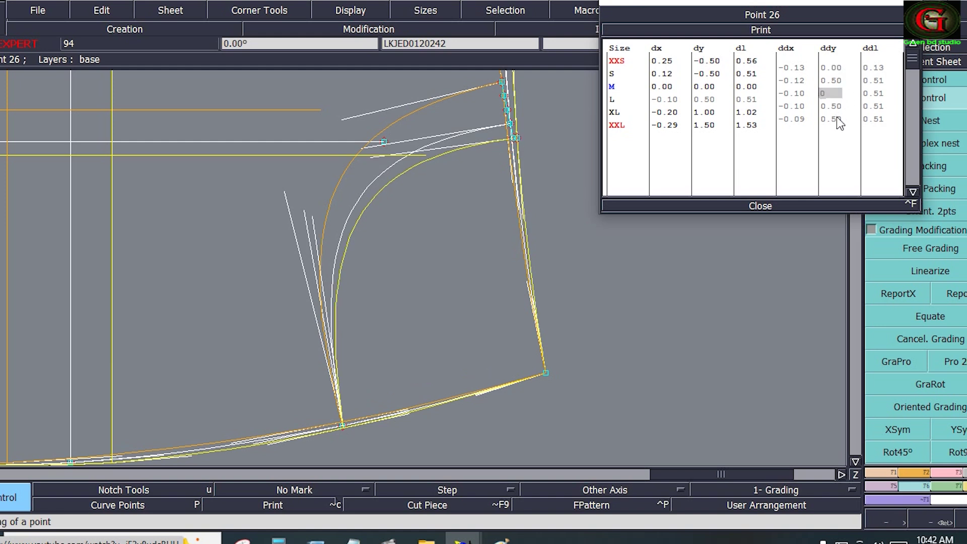
key("Return")
left_click(836, 119)
type("0")
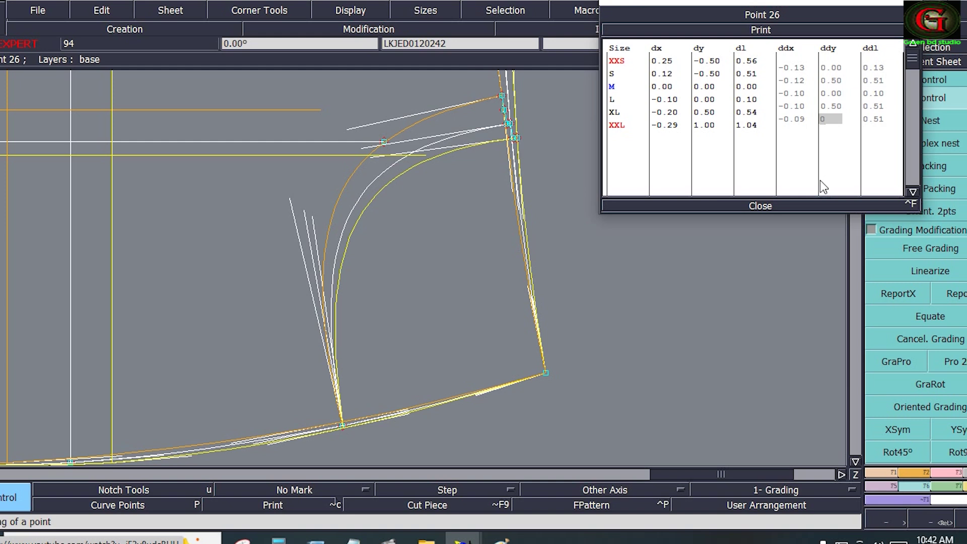
key("Return")
Open the grading of the pocket curve's side seam point and set ddx to -0.5 for all size intervals
left_click(346, 426)
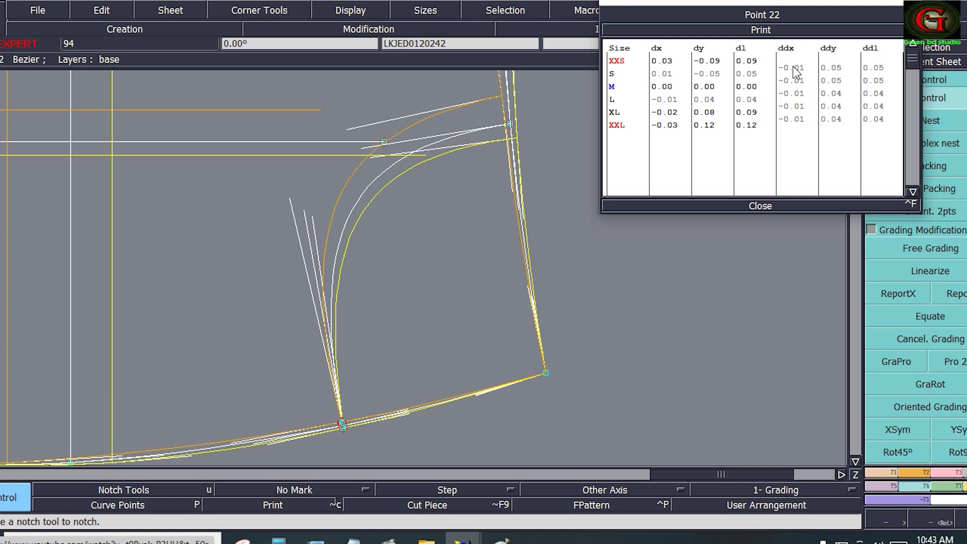
left_click_drag(801, 68, 795, 124)
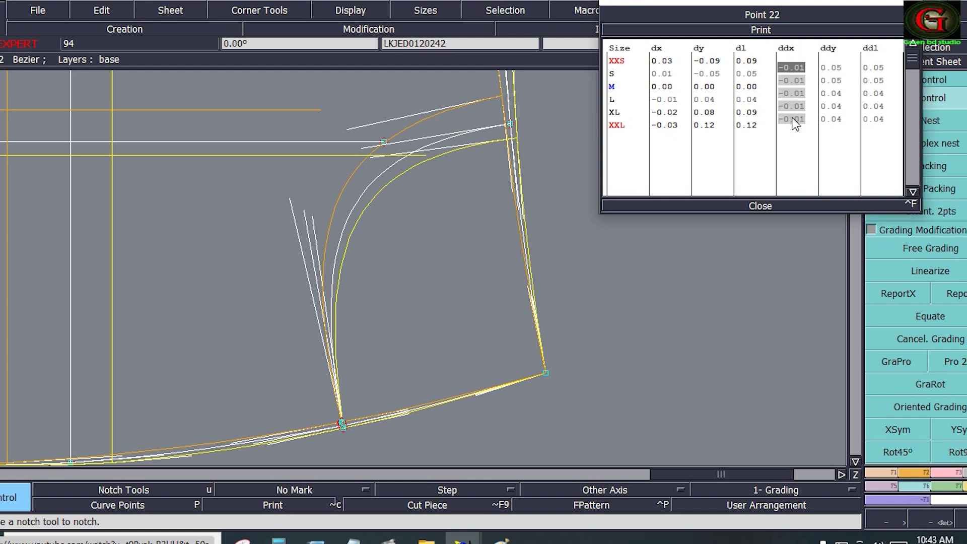
type("-0")
type(".5")
key("Return")
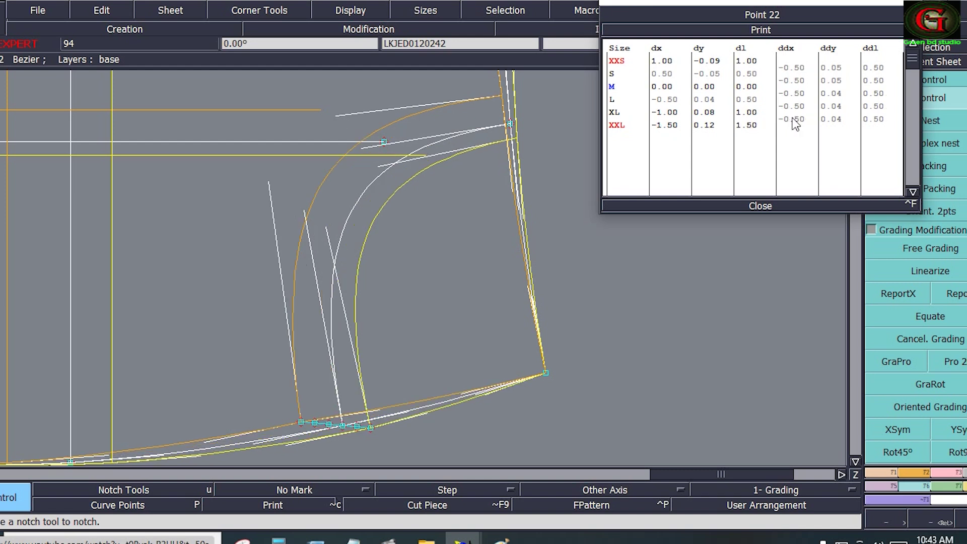
Set the side seam pocket point's ddx to 0 for the XXS–S, M–L and XL–XXL intervals
left_click(790, 68)
type("0")
left_click(795, 94)
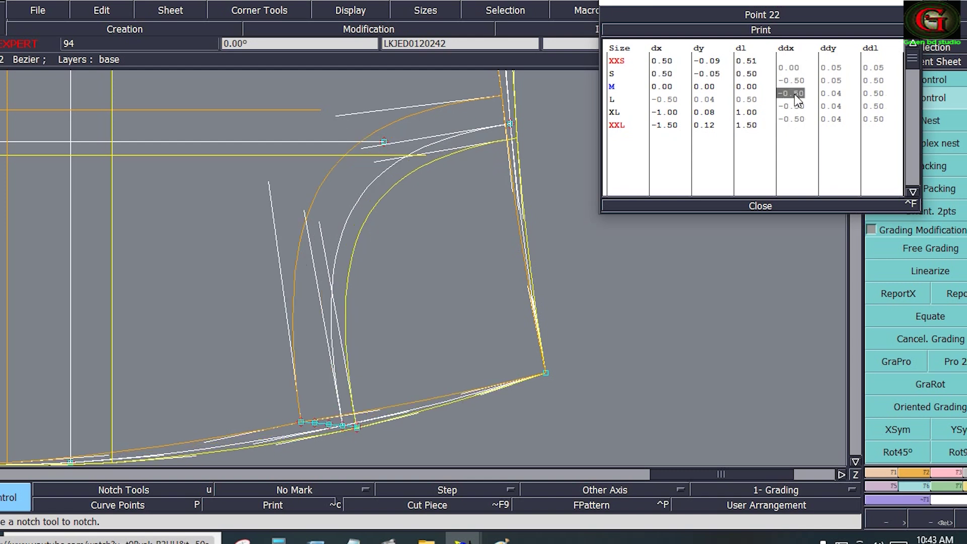
type("0")
left_click(794, 120)
type("0")
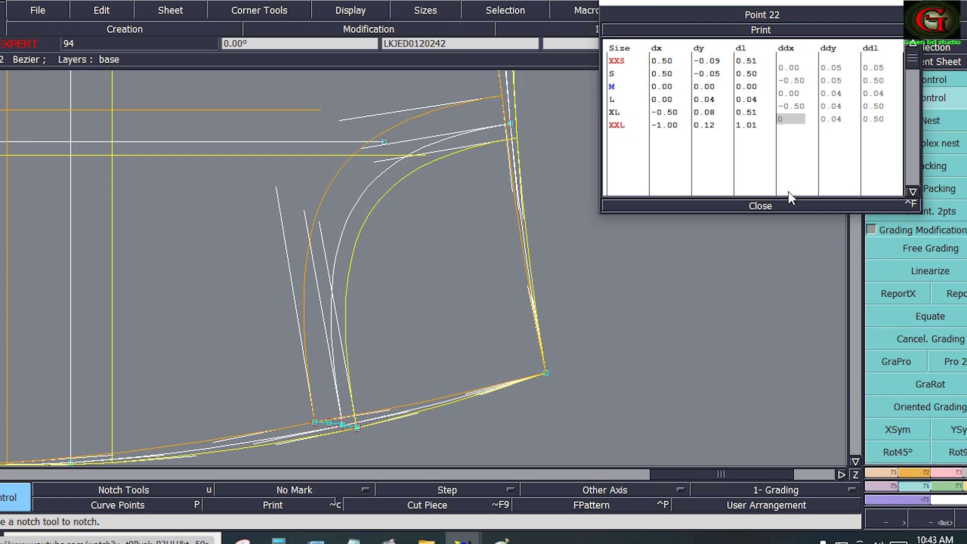
left_click(794, 205)
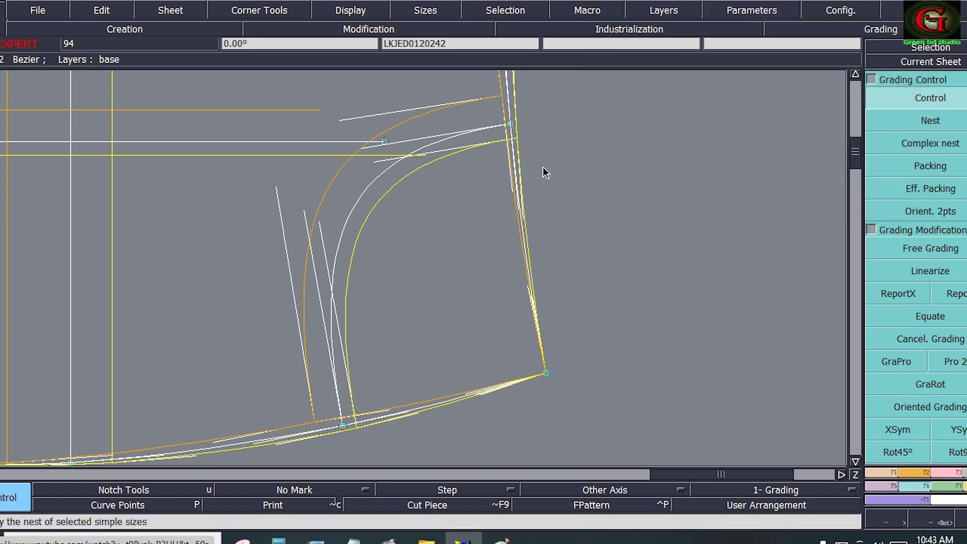
Reopen the grading of the pocket curve's waistline point and set ddy to 0 for the XL–XXL interval
left_click(513, 130)
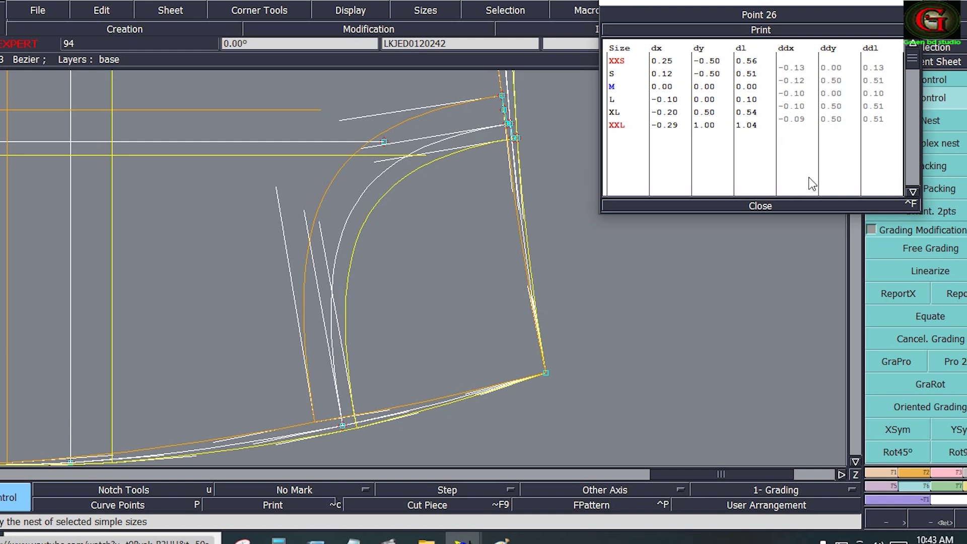
left_click(830, 119)
type("0")
key("Return")
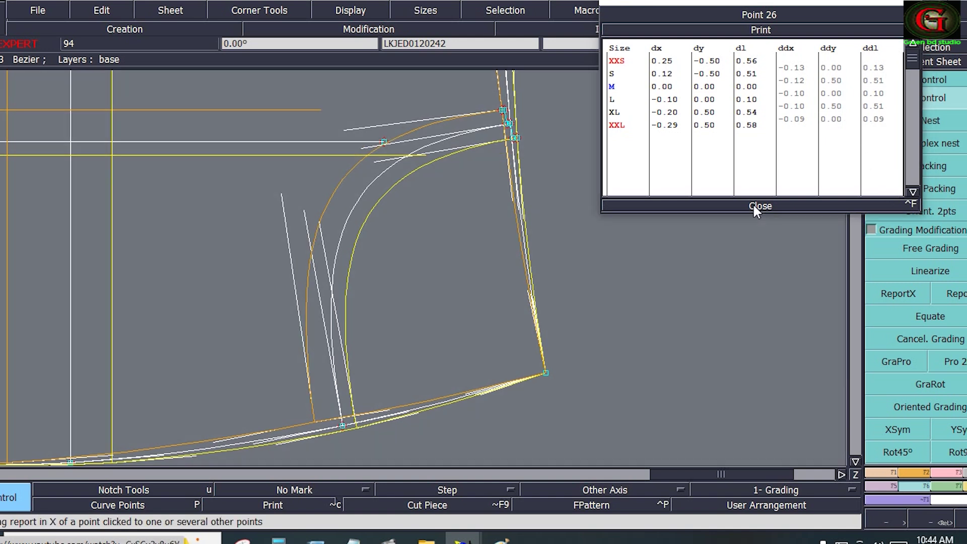
left_click(756, 207)
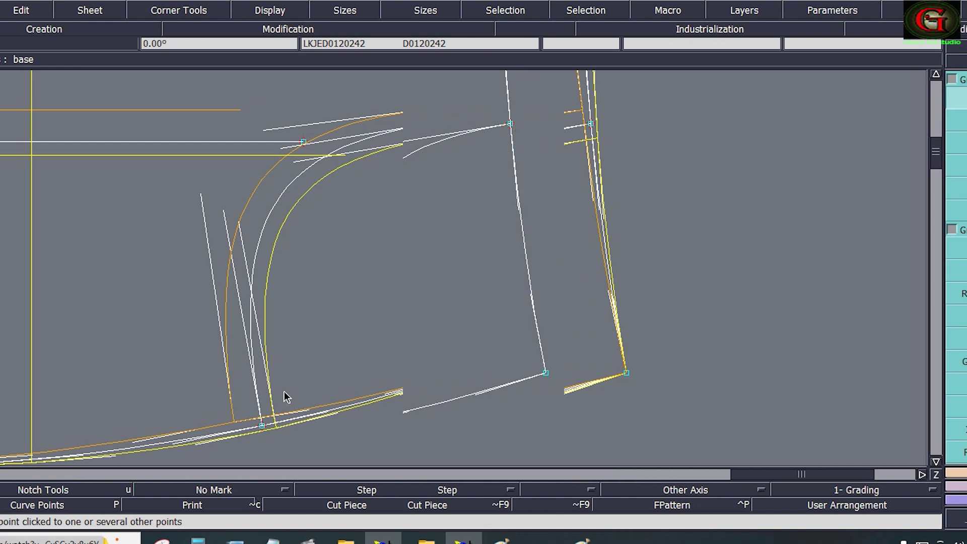
Place a developed point on the waistline 2.50 cm from the pocket curve's end, toward the centre front
left_click(881, 476)
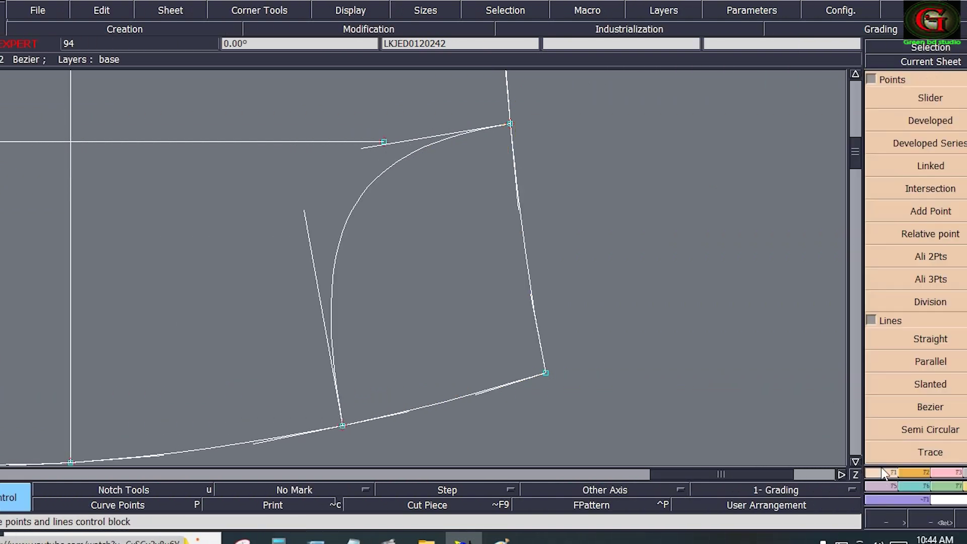
left_click(932, 121)
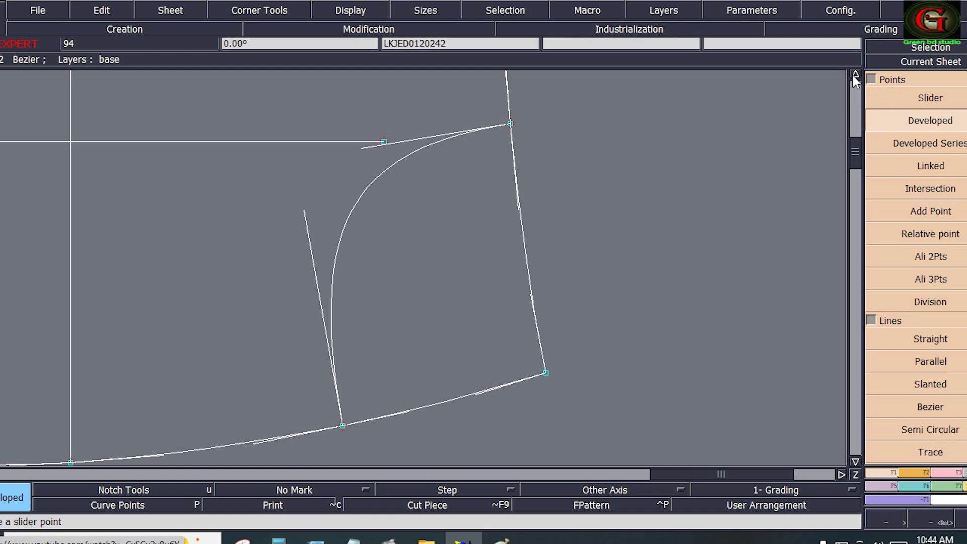
left_click(855, 75)
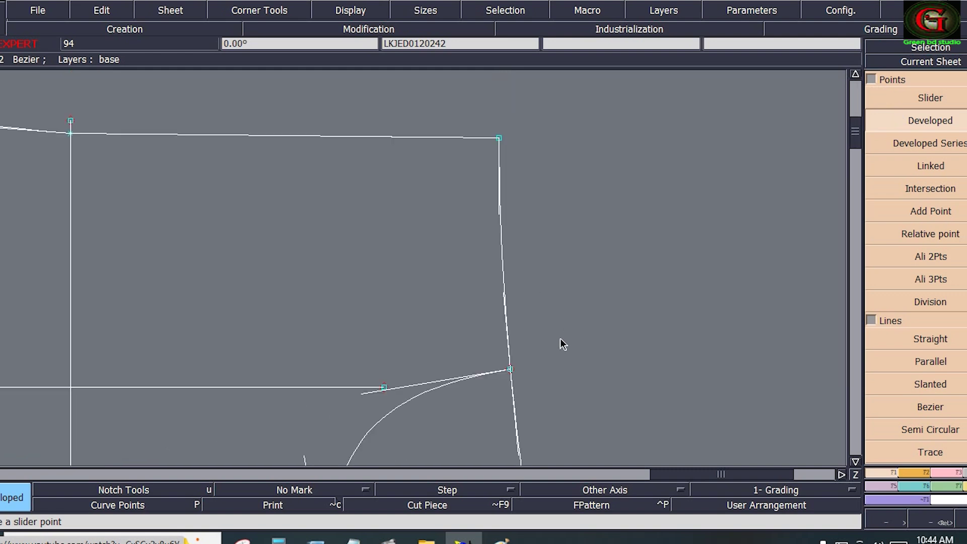
left_click(512, 372)
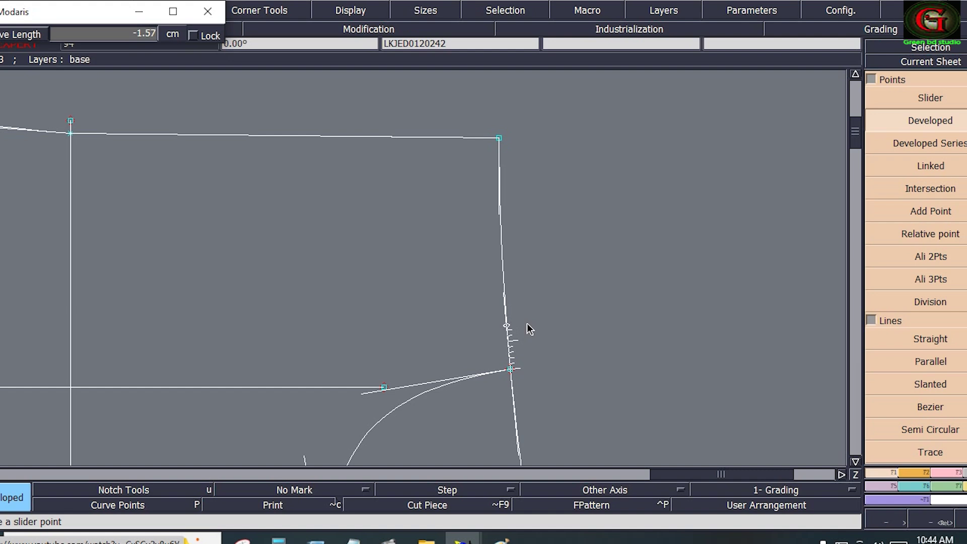
type("1")
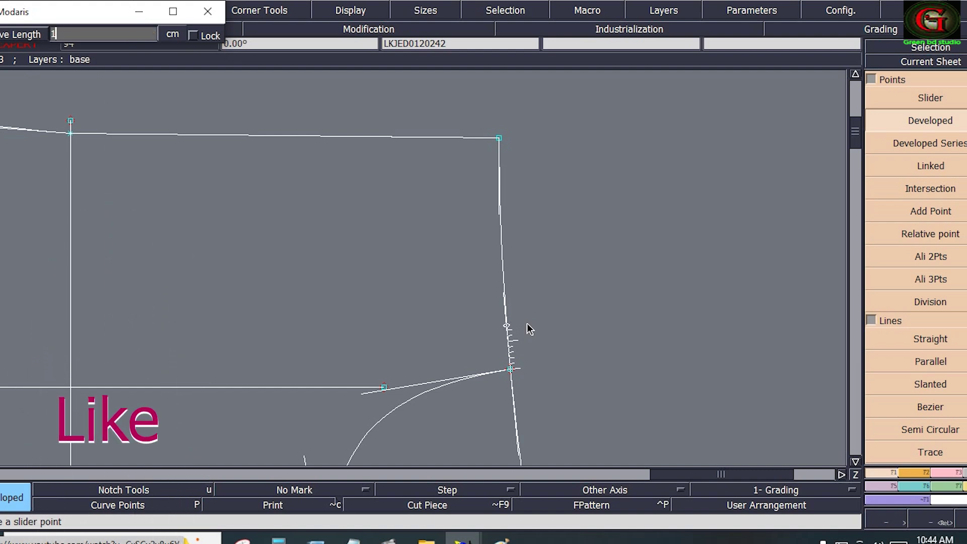
left_click(122, 37)
type("2.50")
key("Return")
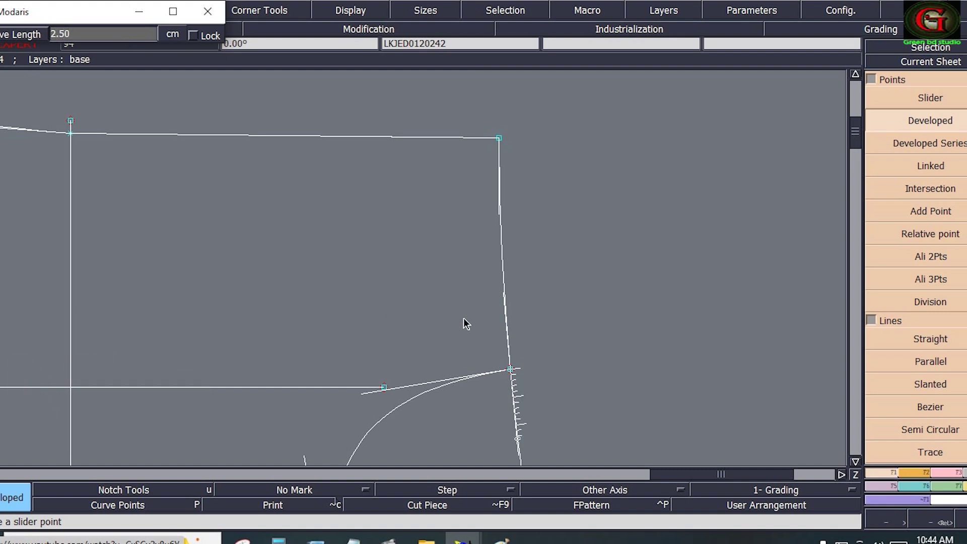
double_click(60, 34)
left_click(652, 352)
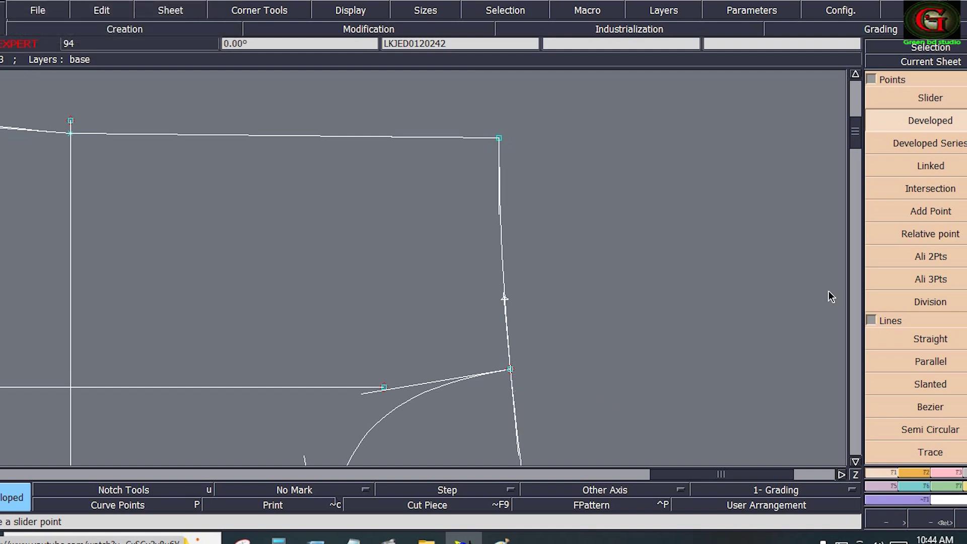
Place a developed point on the waistline 3 cm from the centre front corner
left_click(496, 141)
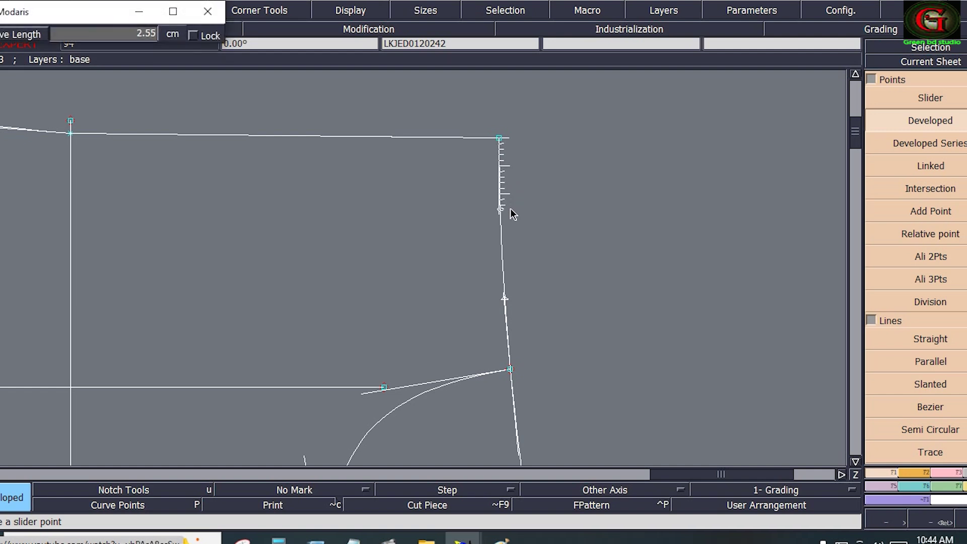
type("-2.50")
type("3")
key("Return")
left_click(526, 245)
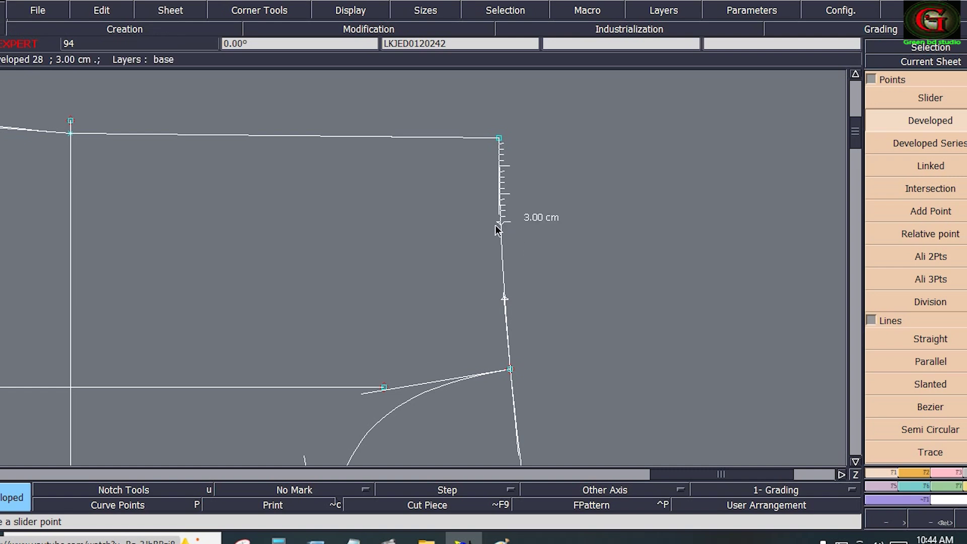
Place another developed point on the waistline 2 cm from the 2.50 cm pocket facing point, toward the centre front
left_click(507, 295)
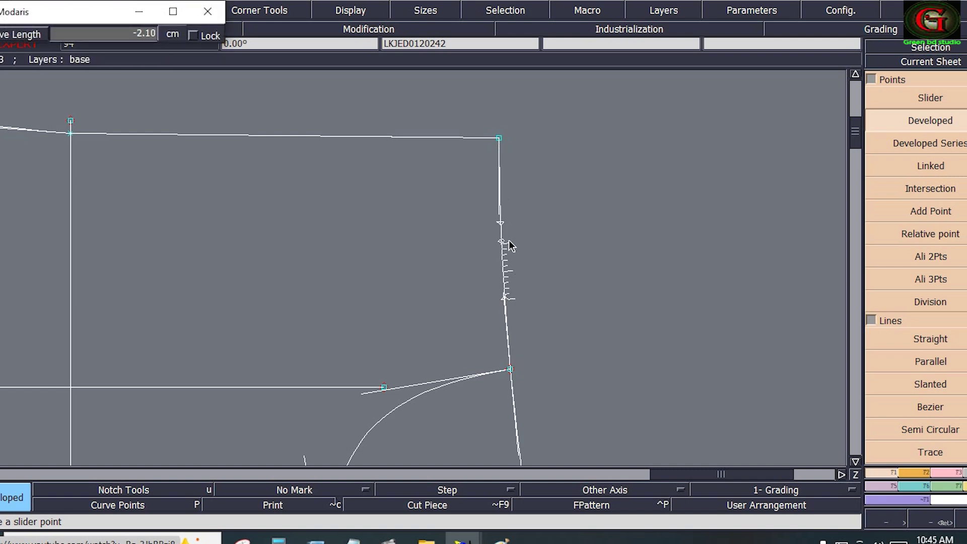
type("3.00")
type("-")
type("2")
key("Return")
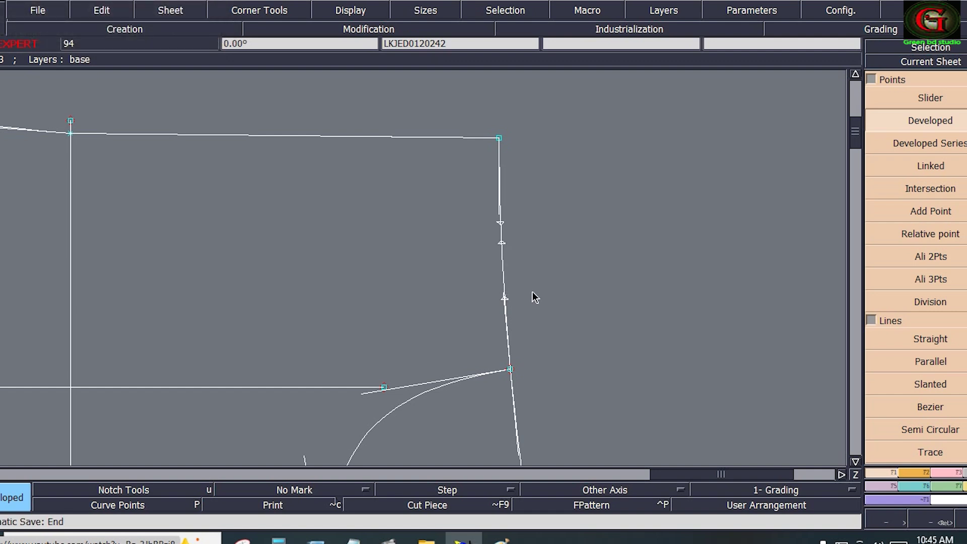
Insert the developed points into the waistline curve
left_click(946, 474)
left_click(930, 361)
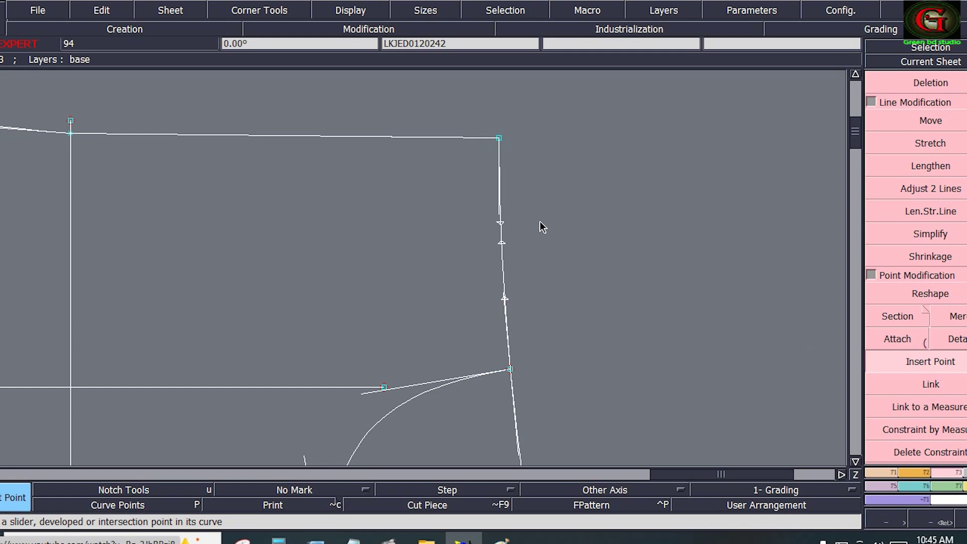
left_click(500, 224)
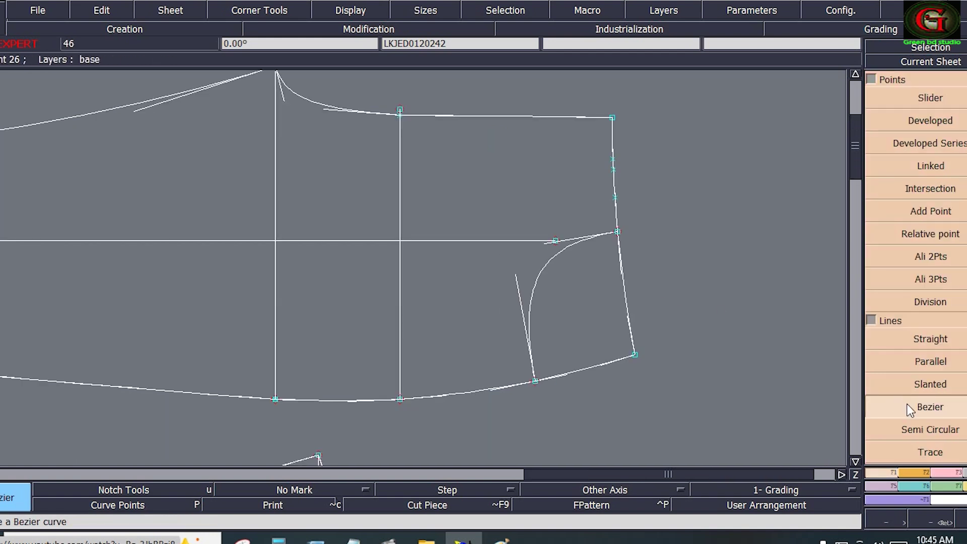
Draw an 18 cm horizontal line into the front panel from the middle inserted waistline point
left_click(615, 173)
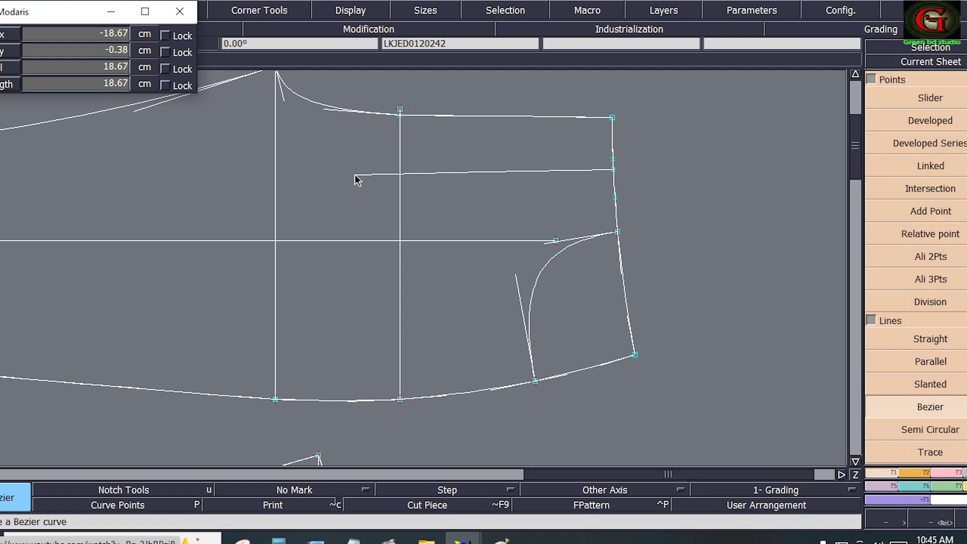
left_click(46, 67)
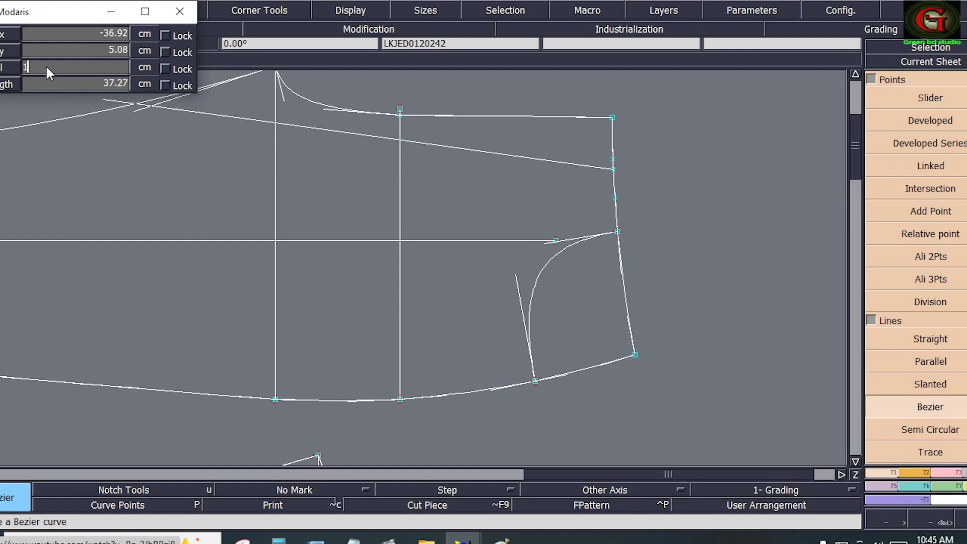
type("18.00")
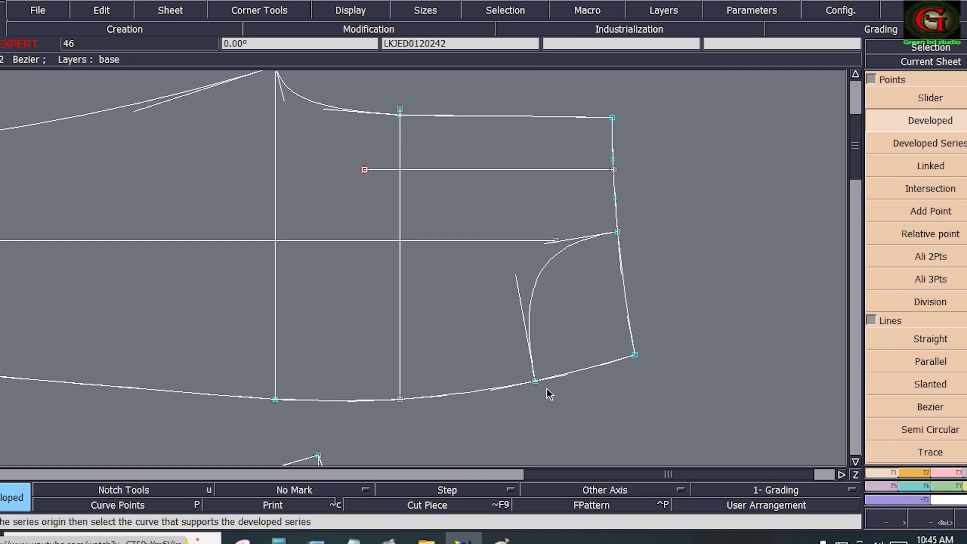
Place a developed point on the side seam a short distance from the pocket curve's end, toward the hip line
left_click(521, 389)
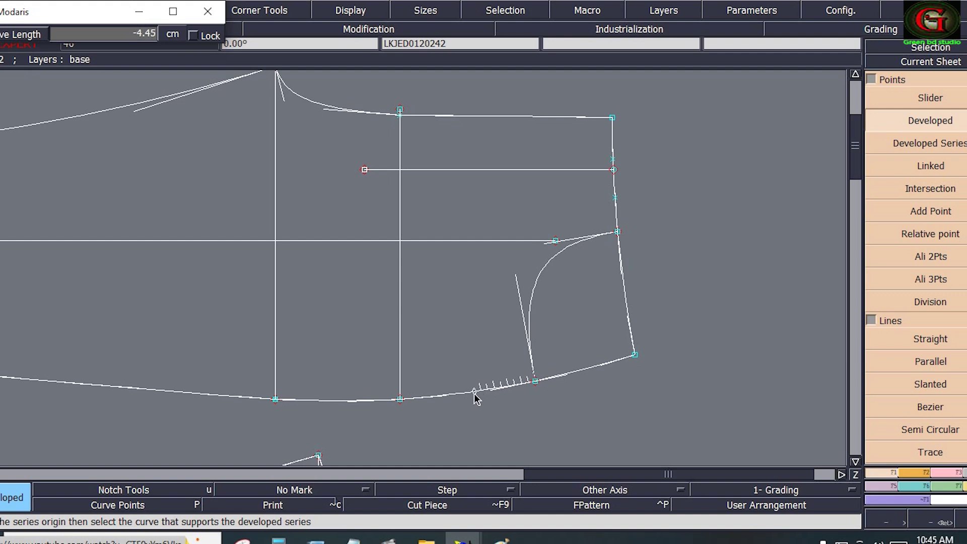
type("-2.00")
type("-")
key("Return")
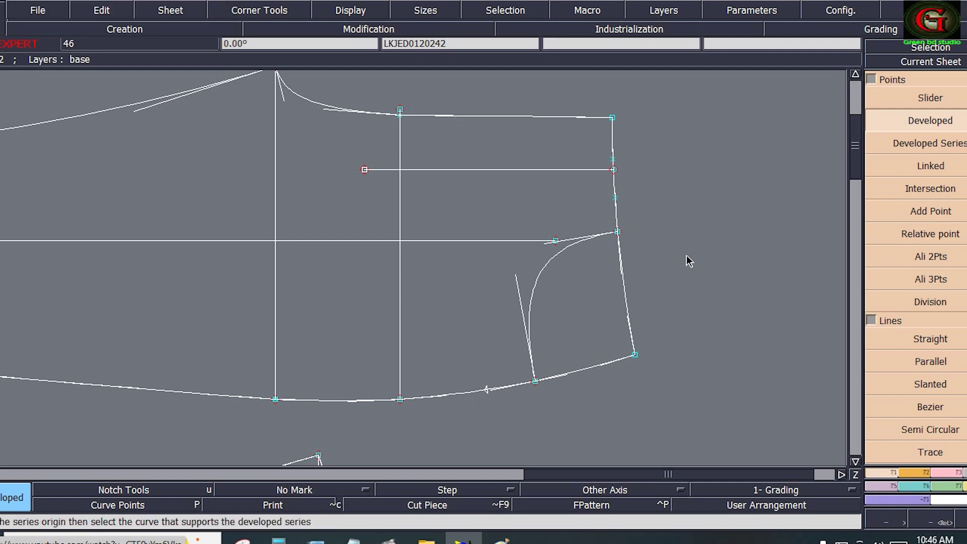
Place a second developed point on the side seam just before the hip line and insert both points into the seam
left_click(536, 383)
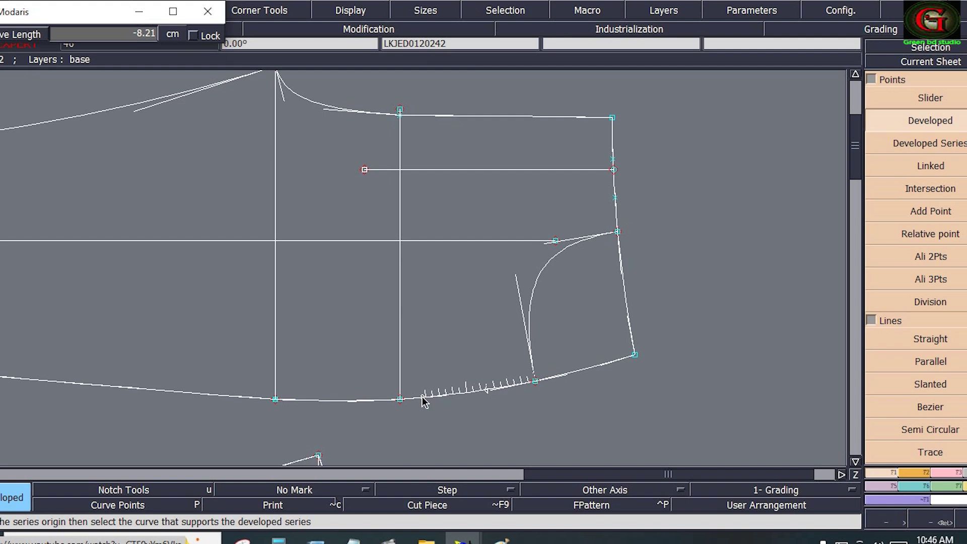
key("Down")
type("-")
key("Return")
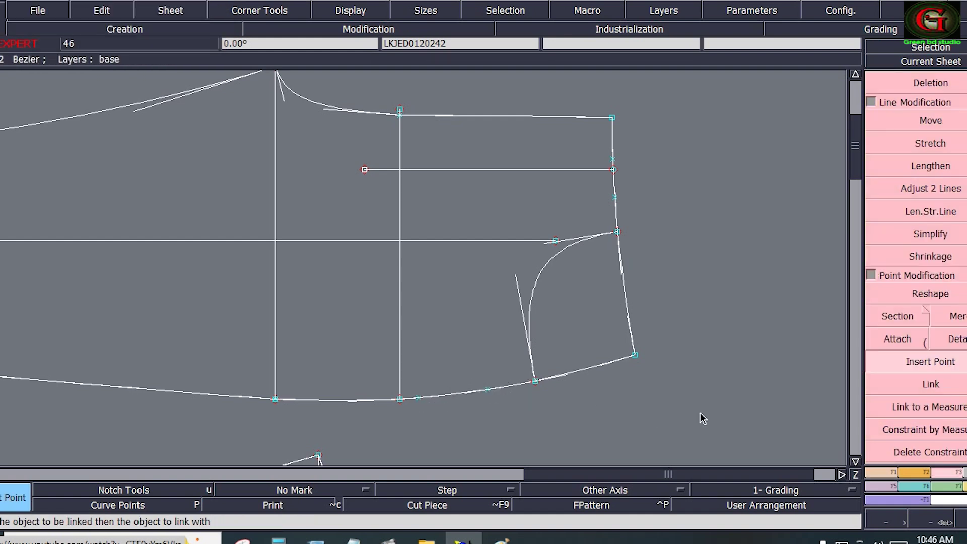
Draw Bezier lines from the upper side seam point to the facing point on the waistline and from the lower one to the 18 cm line's end
left_click(888, 472)
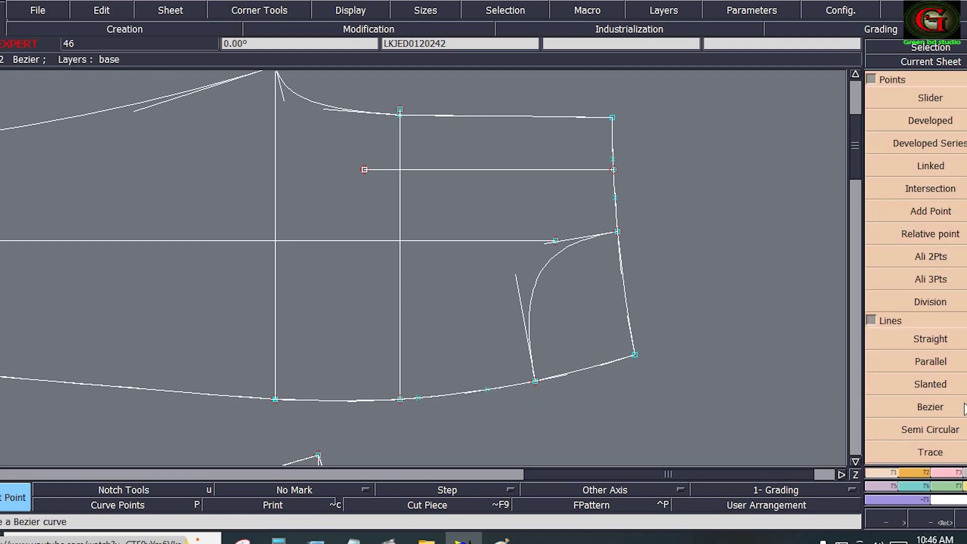
left_click(947, 410)
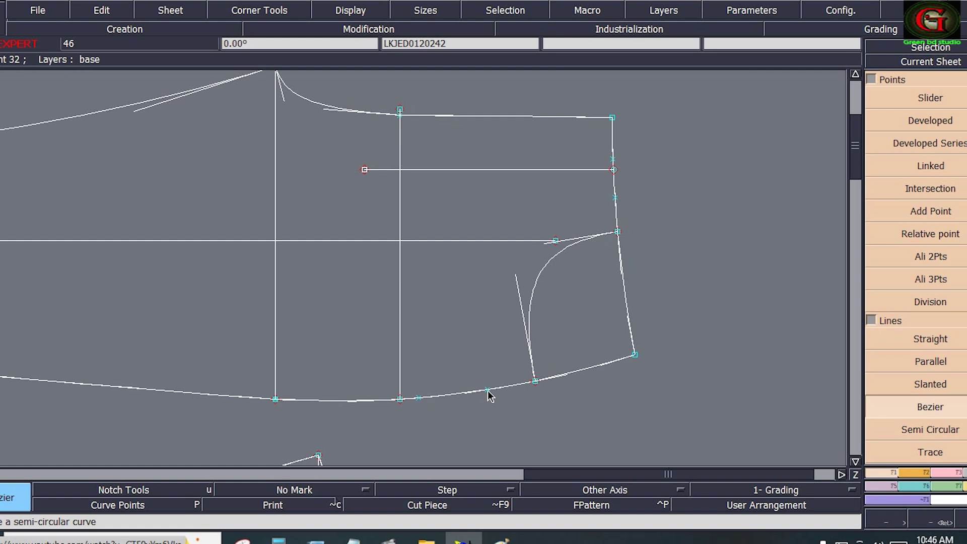
left_click(488, 389)
left_click(616, 197)
left_click(418, 398)
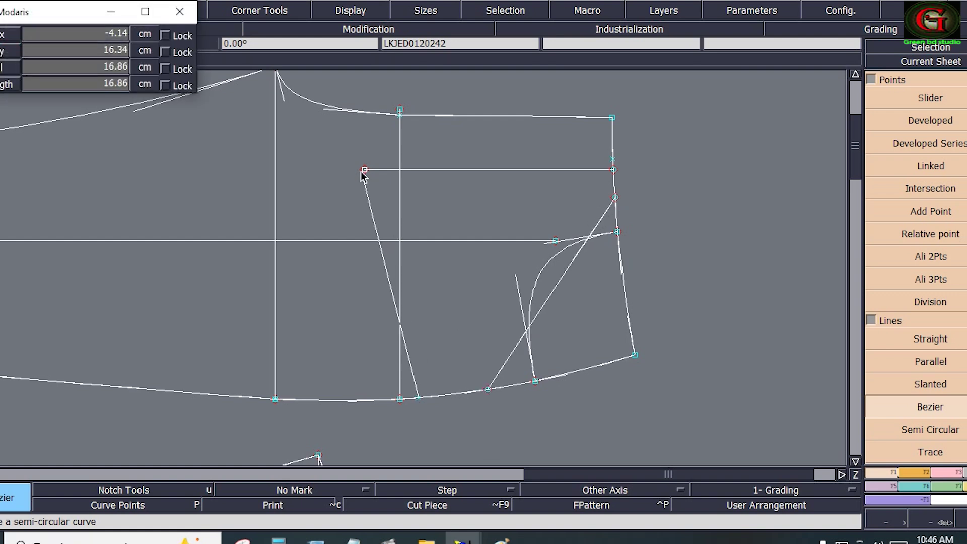
left_click(362, 172)
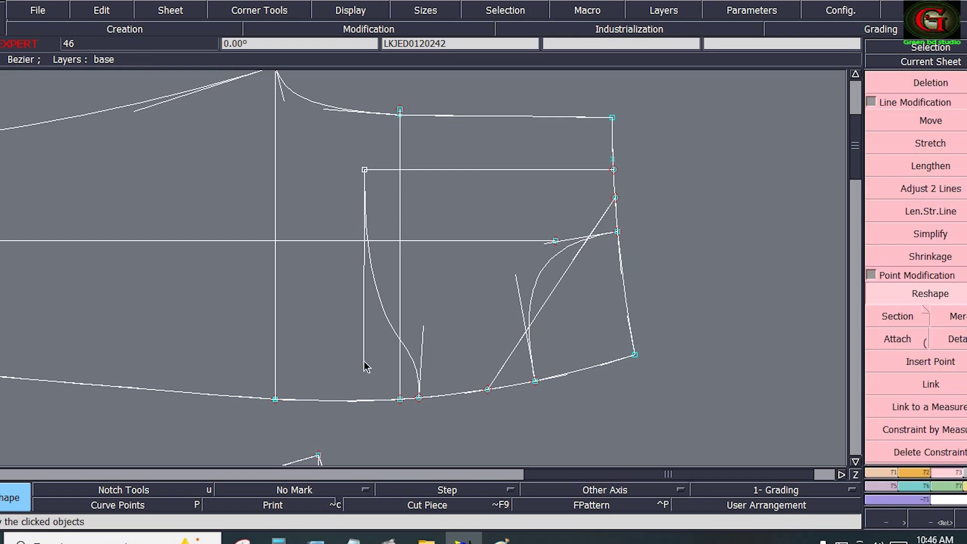
Reshape the pocket bag's bottom line into a smooth curve between the 18 cm line's end and the side seam
left_click(364, 361)
left_click(350, 347)
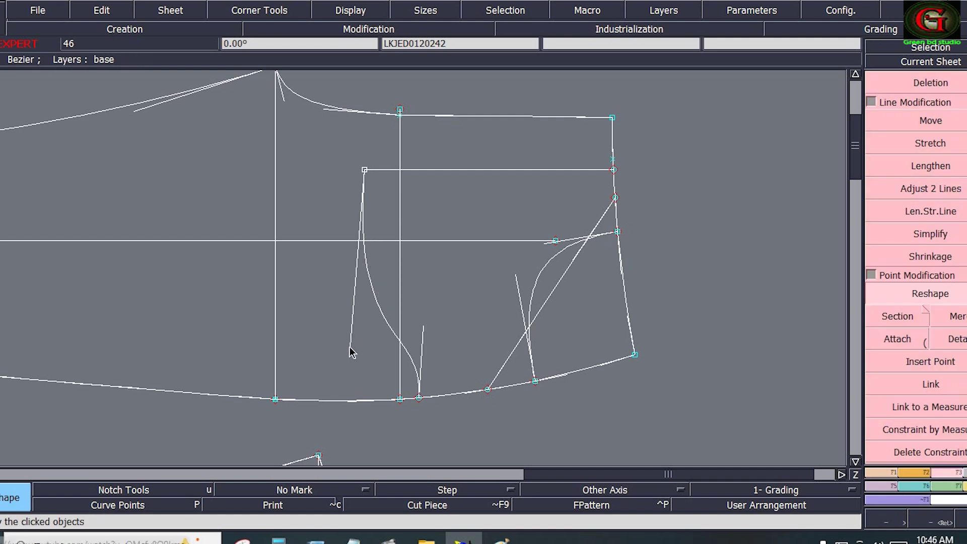
left_click(350, 348)
left_click(363, 337)
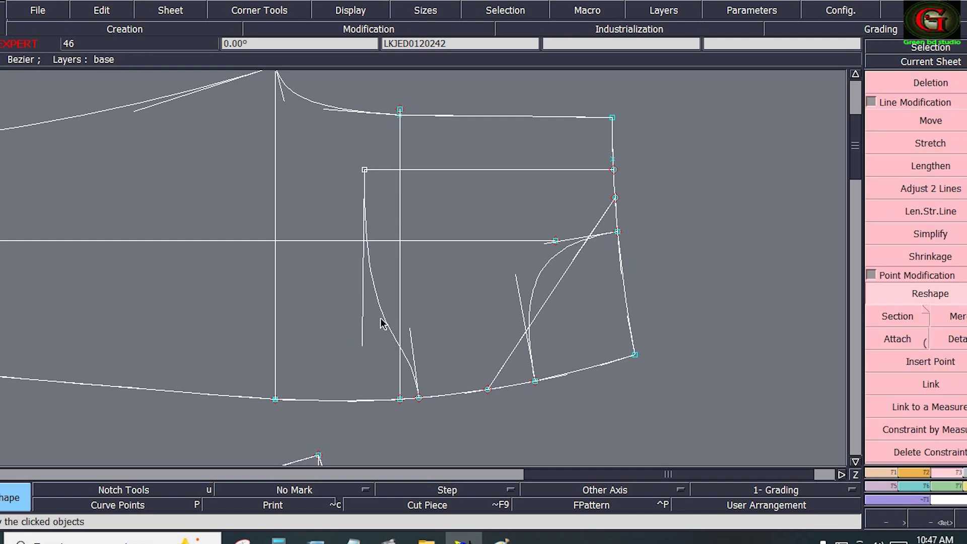
left_click(362, 336)
left_click(363, 300)
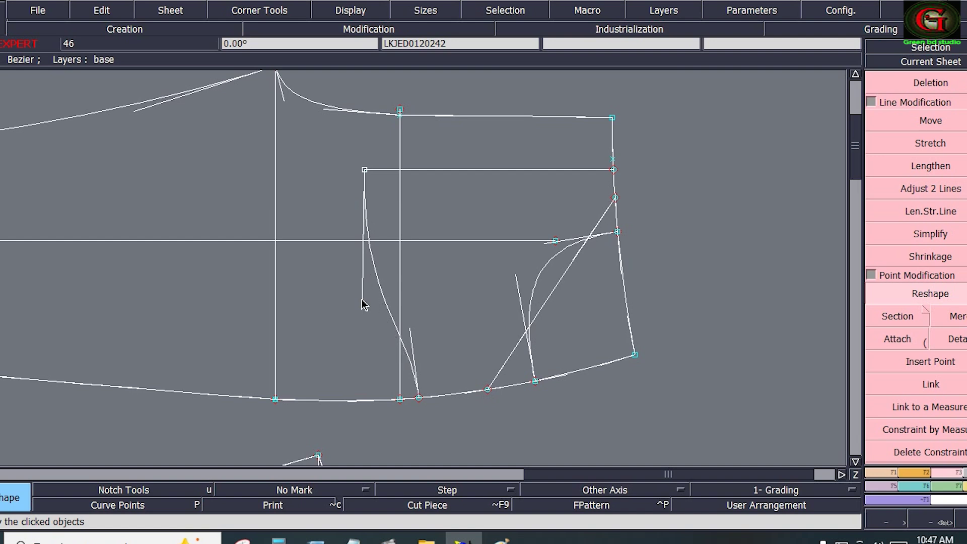
Reshape the straight facing line into a curve that follows the pocket opening from side seam to waistline
left_click(516, 348)
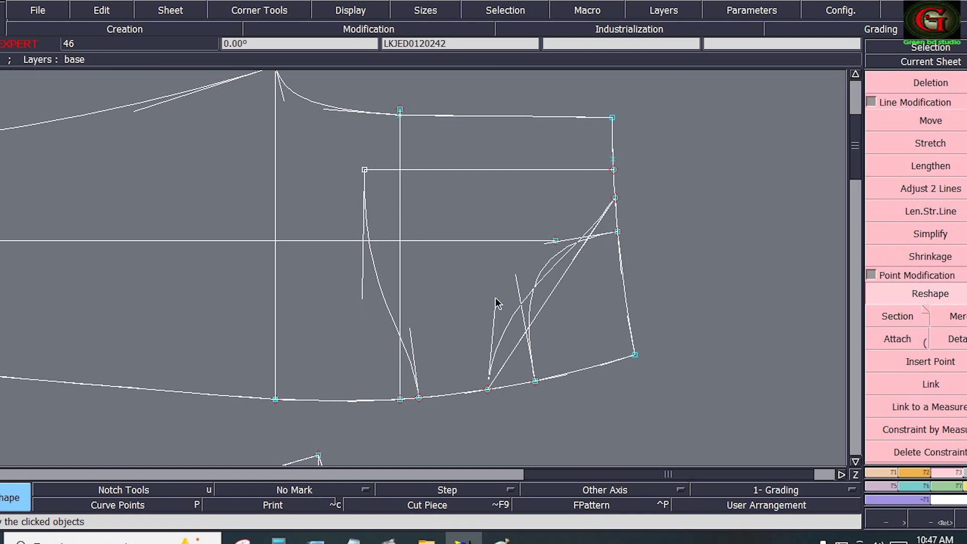
left_click(499, 271)
left_click(497, 217)
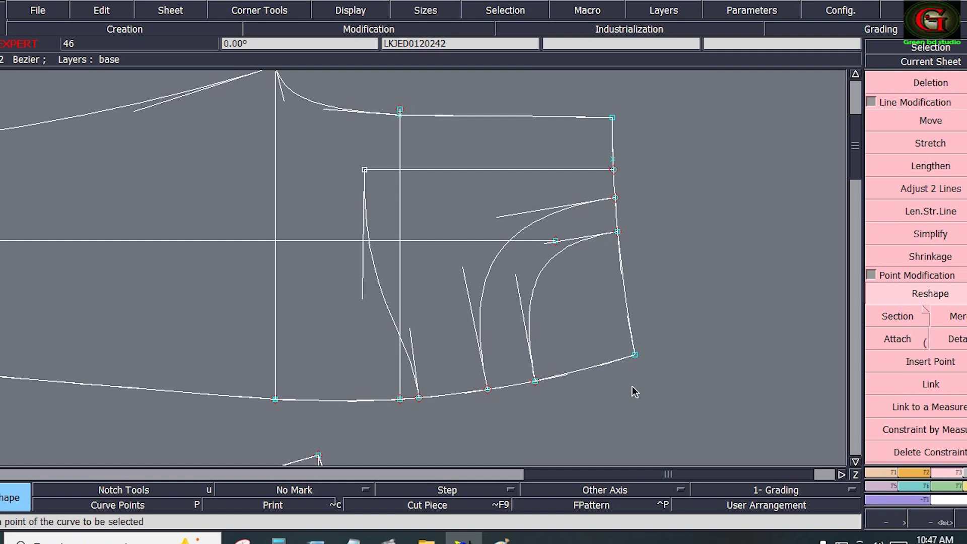
Reshape the facing curve by moving its side seam end point farther down from the pocket opening, and show the graded sizes
left_click(488, 390)
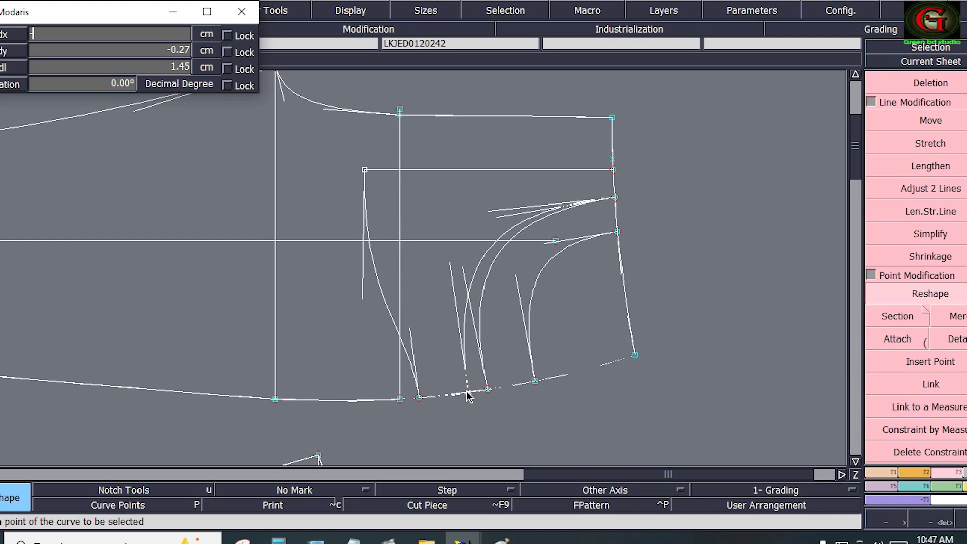
key("Return")
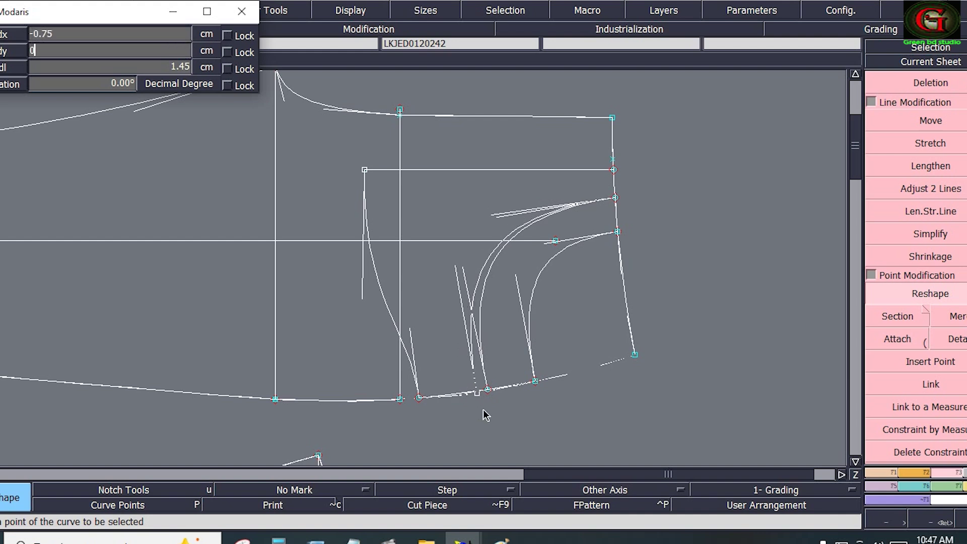
type("0")
key("Return")
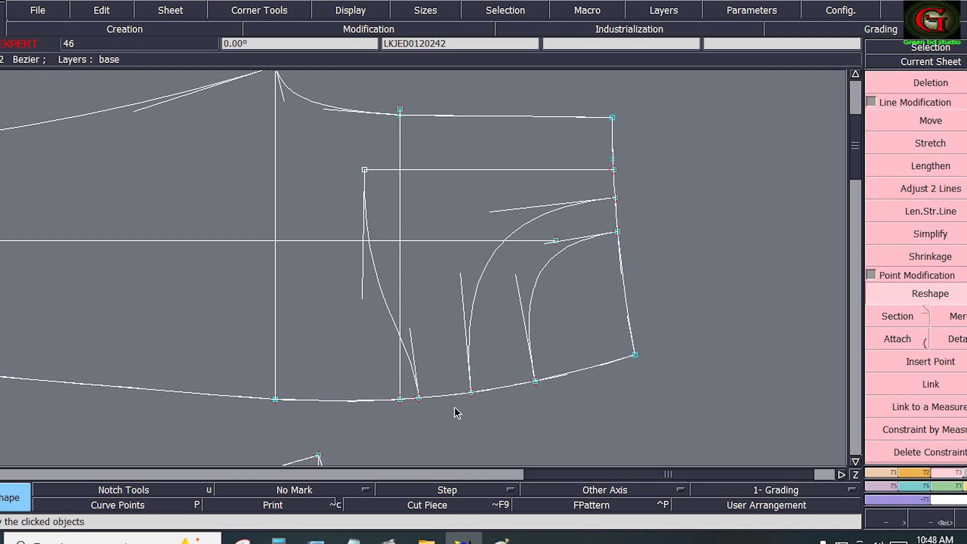
key("space")
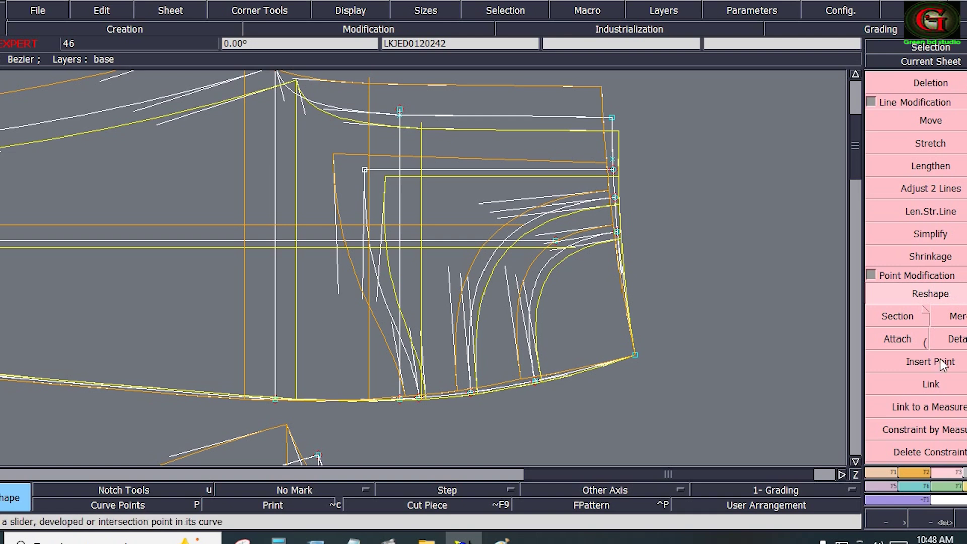
Report the Y grading of the pocket bag line's waistline point to the other end of that straight line
left_click(915, 487)
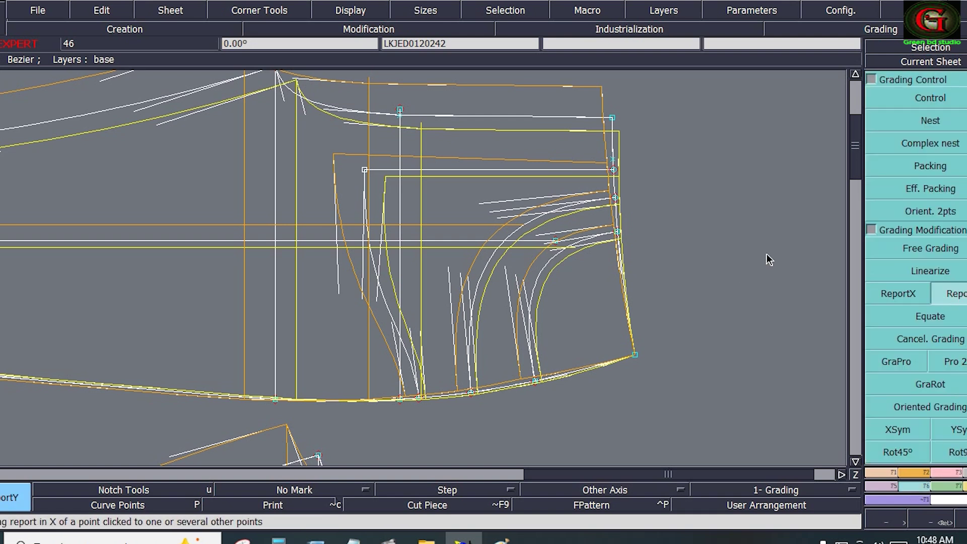
left_click(613, 170)
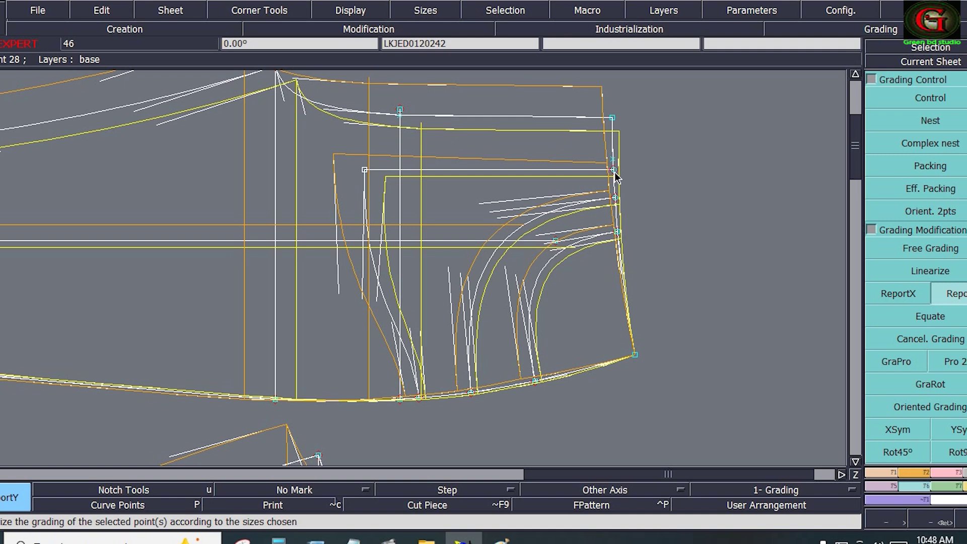
left_click(365, 170)
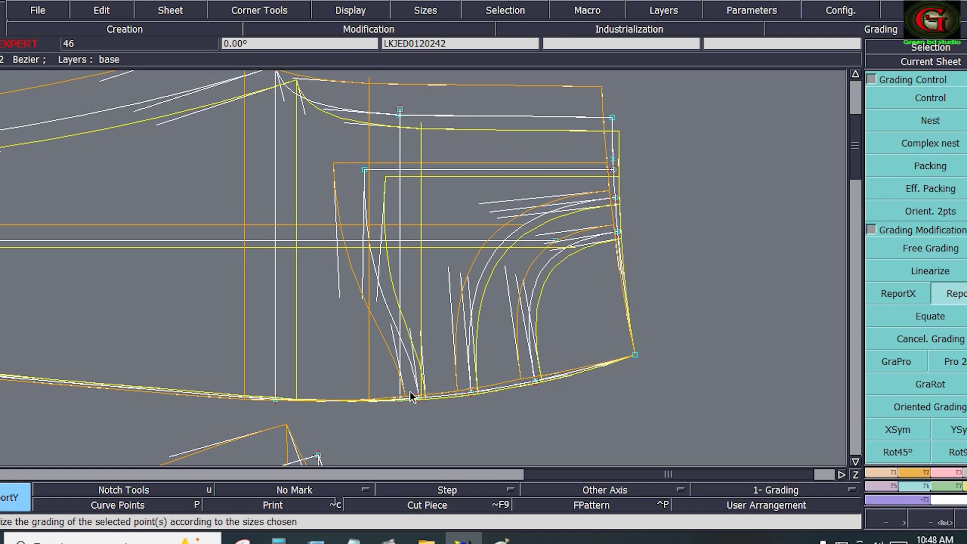
Look up the fly width and length in the measurement chart in Paint and examine the fly on the jeans sketch
key("Home")
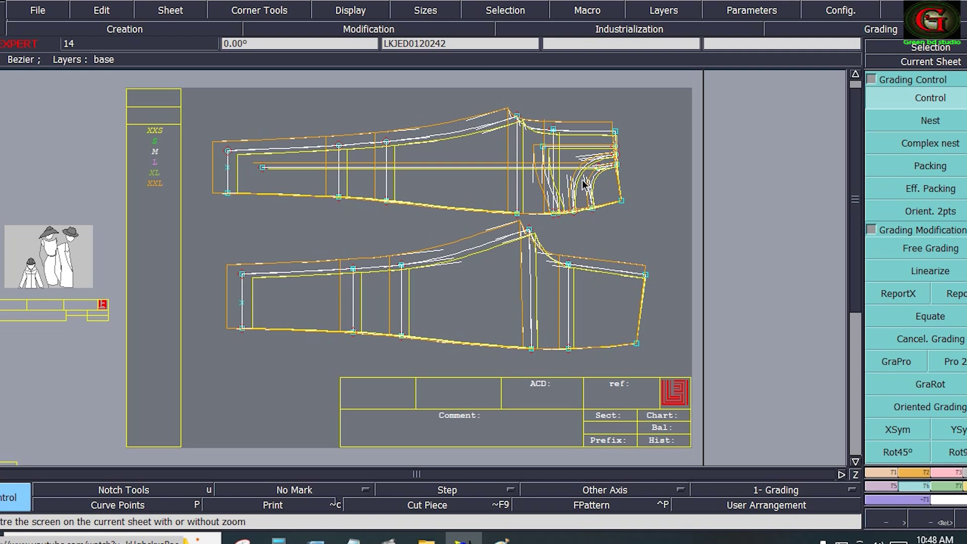
key("End")
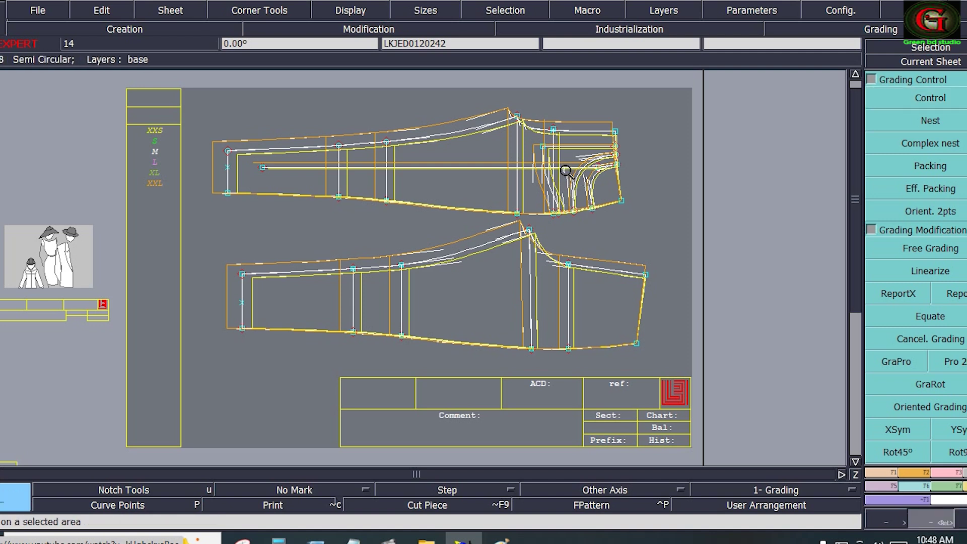
left_click_drag(548, 115, 628, 146)
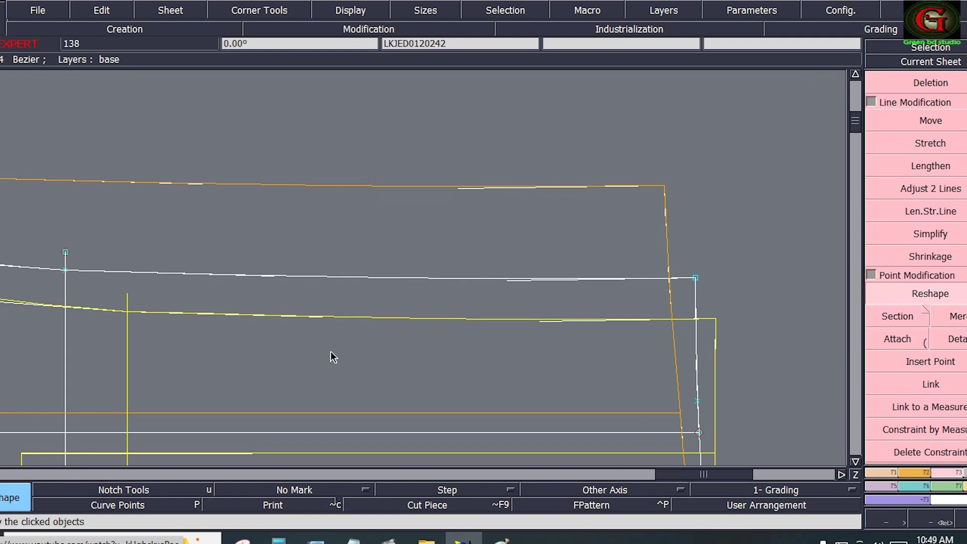
mouse_move(502, 541)
left_click(467, 455)
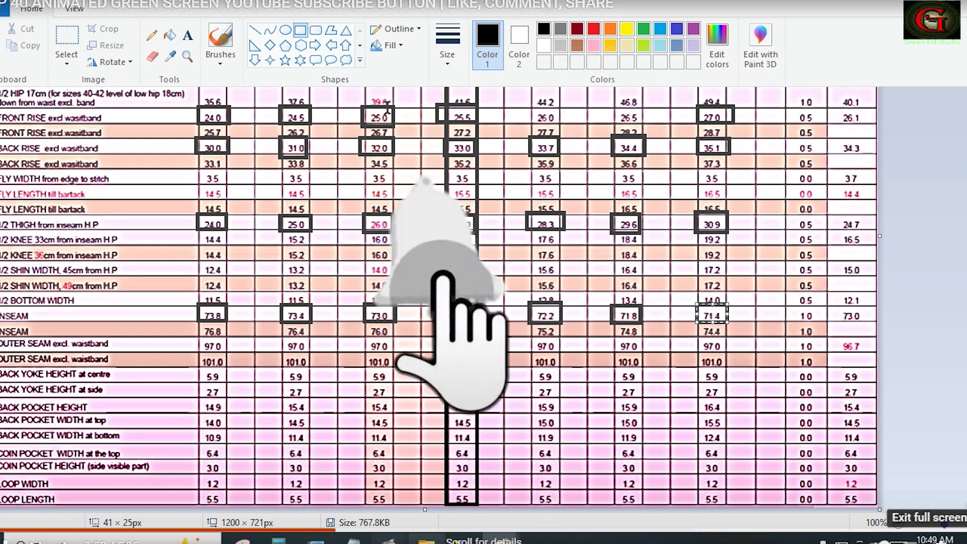
mouse_move(499, 539)
left_click(572, 471)
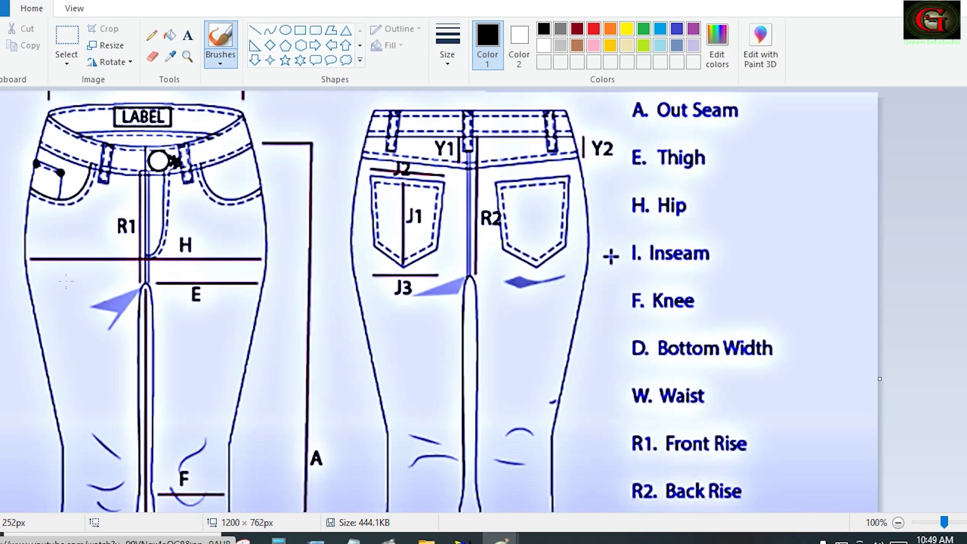
mouse_move(464, 538)
left_click(463, 481)
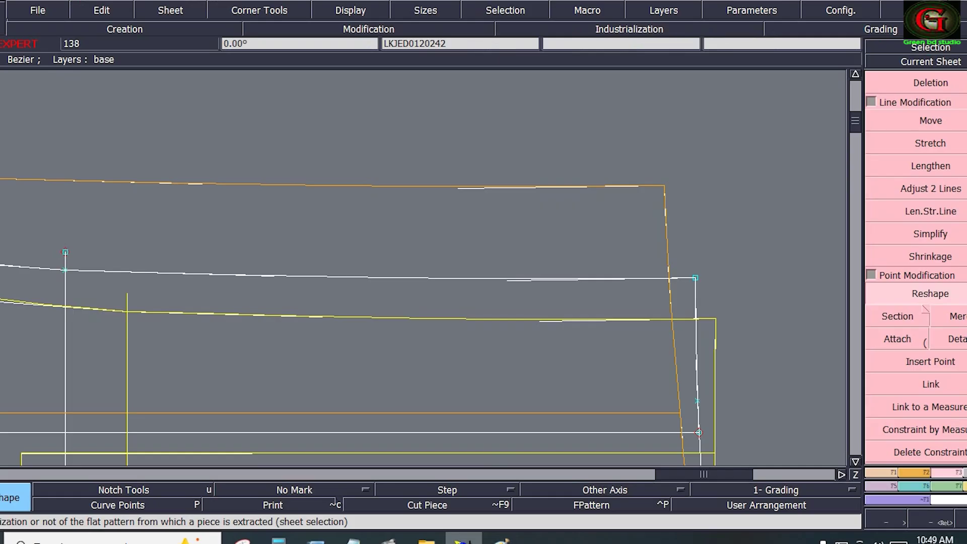
Place a developed point at -14.50 cm from the waistline along the front rise and insert it into the curve
key("z")
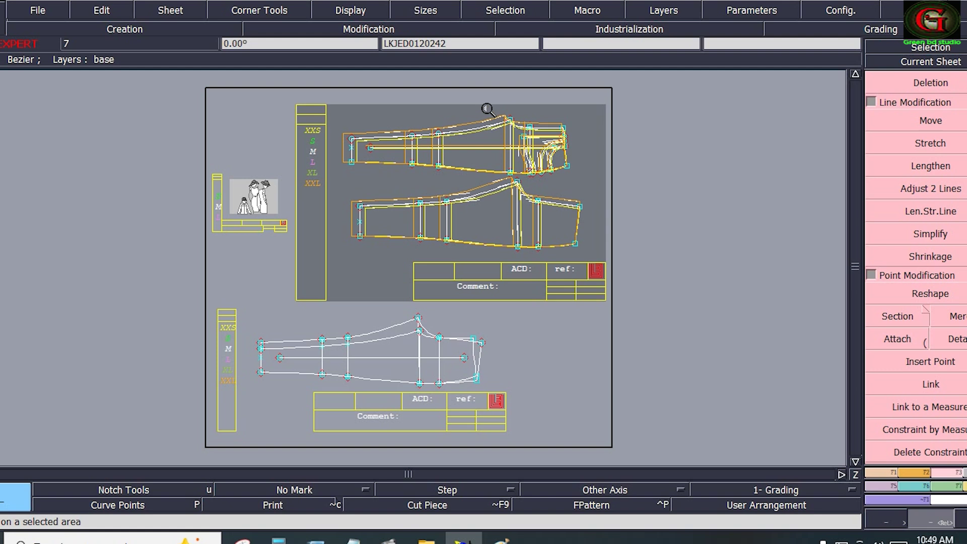
left_click_drag(485, 108, 584, 155)
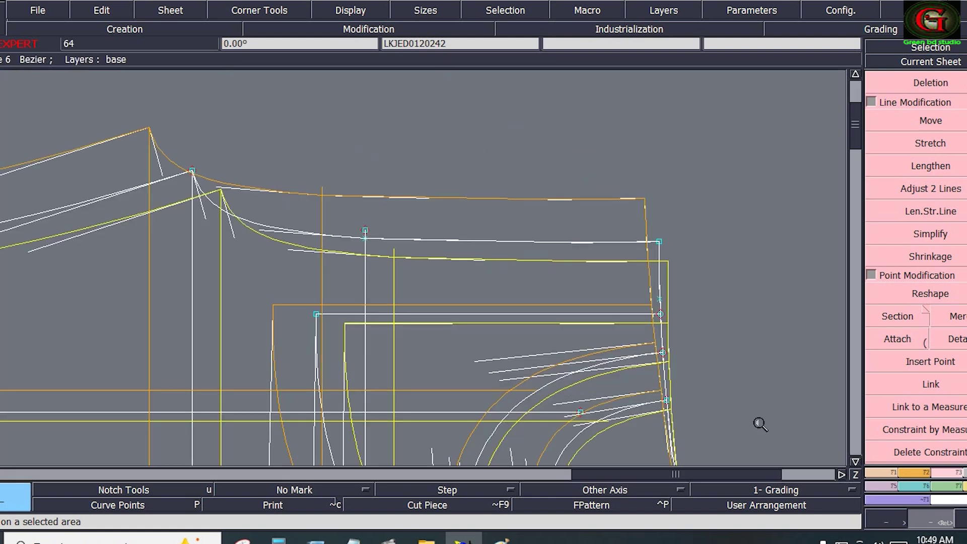
key("F1")
left_click(908, 121)
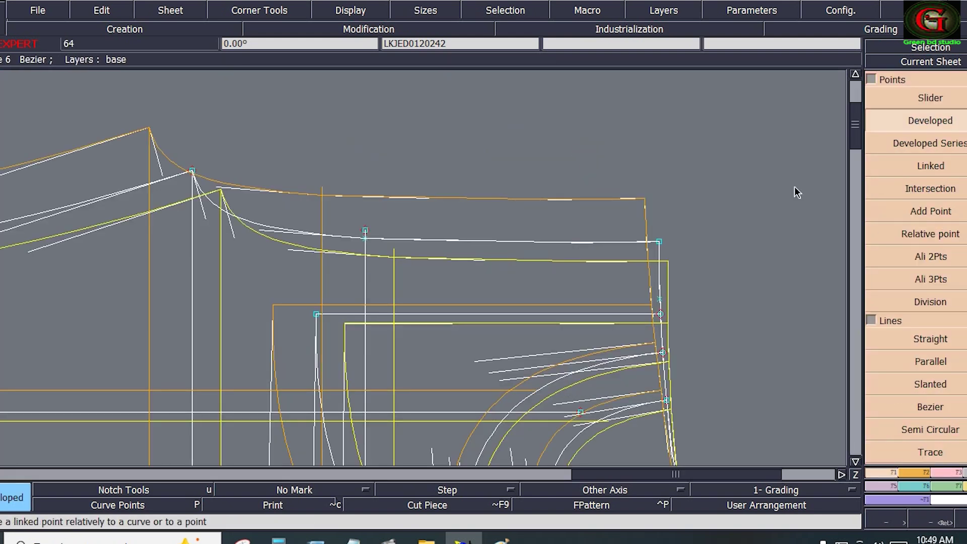
left_click(658, 244)
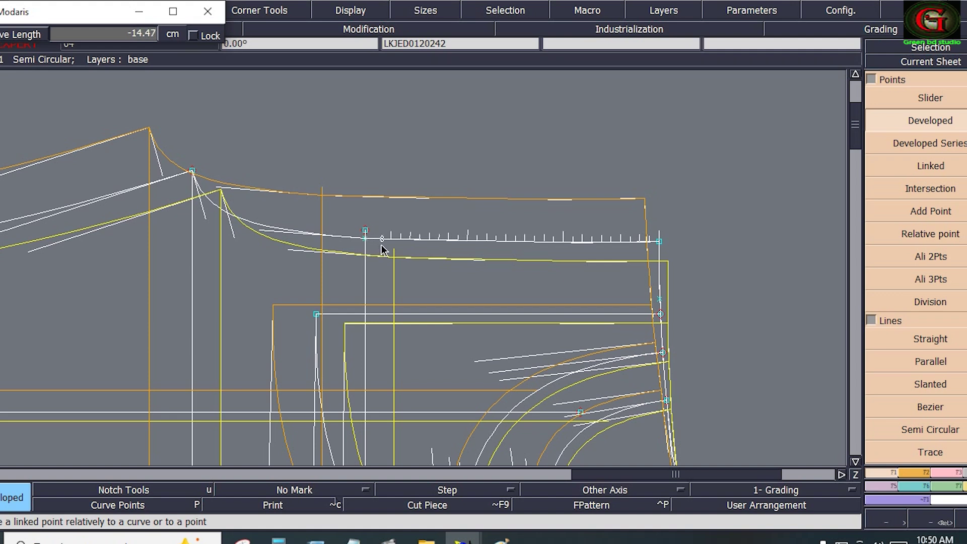
type("-8.50")
type("-")
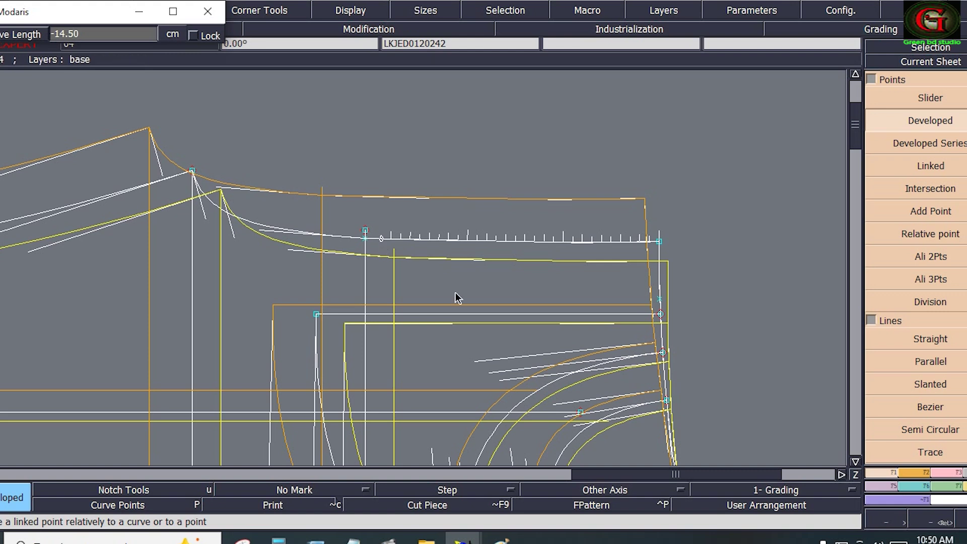
left_click(472, 325)
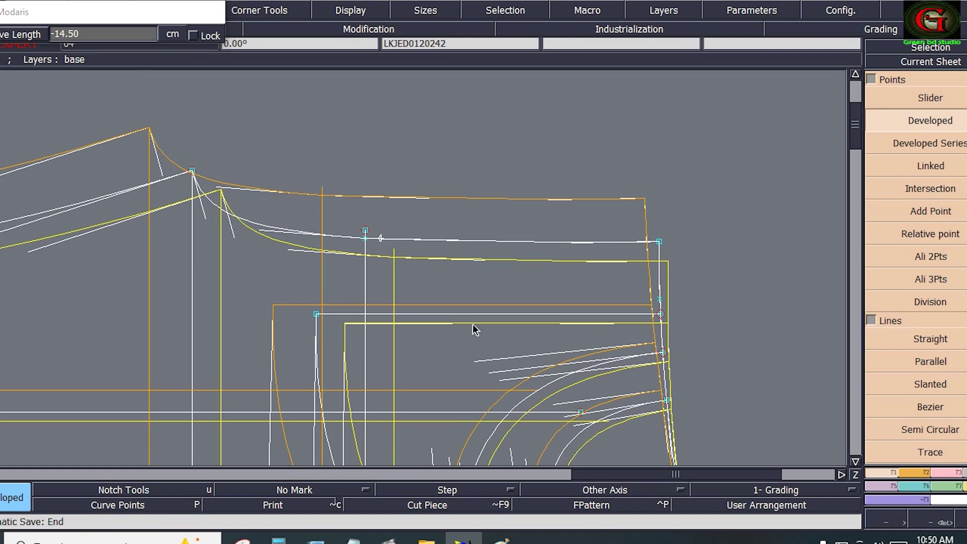
left_click(945, 472)
left_click(931, 364)
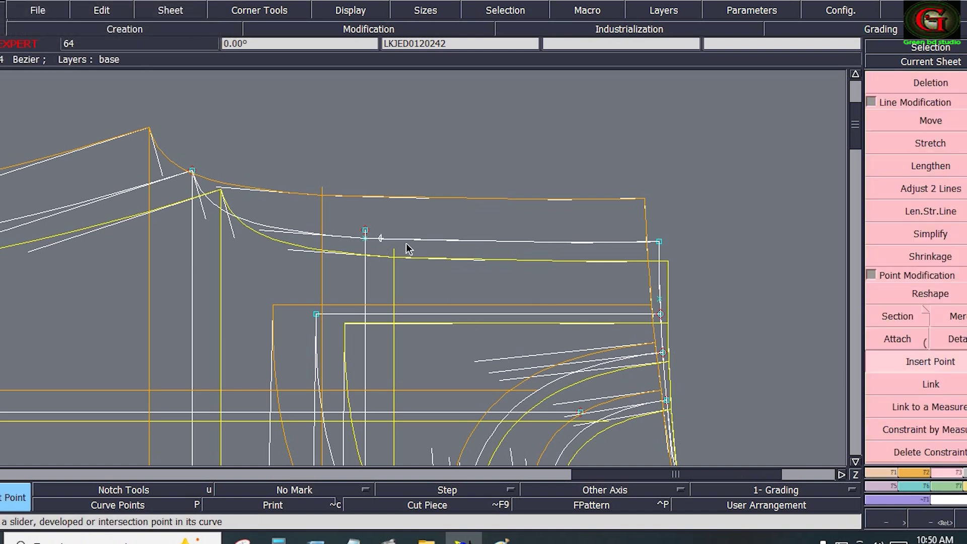
left_click(961, 412)
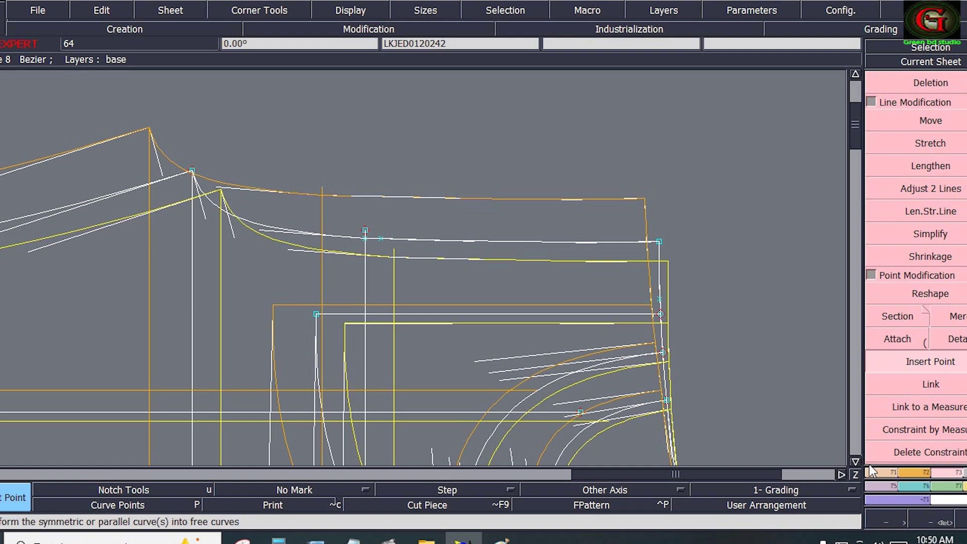
Draw a Bezier line from the new front rise point to the fly point on the waistline
left_click(881, 472)
left_click(932, 407)
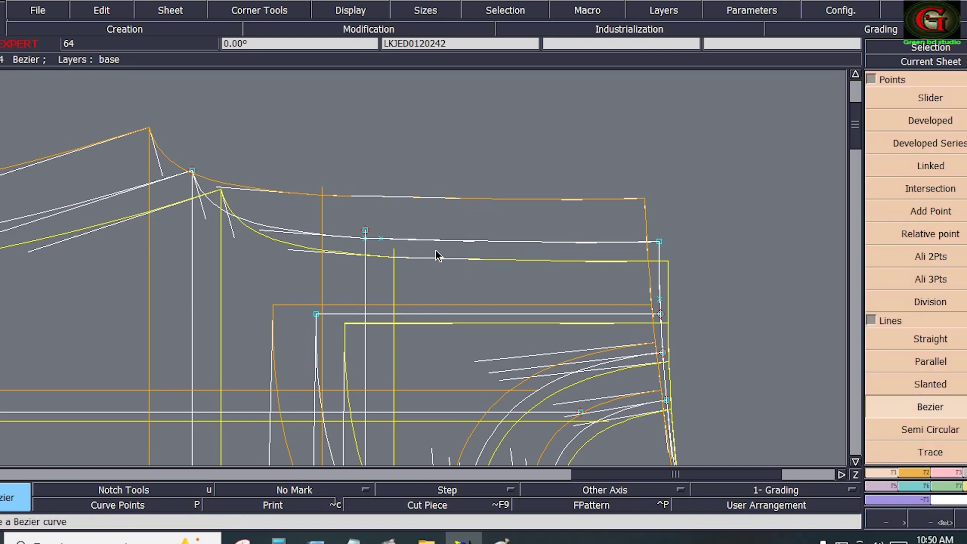
left_click(381, 238)
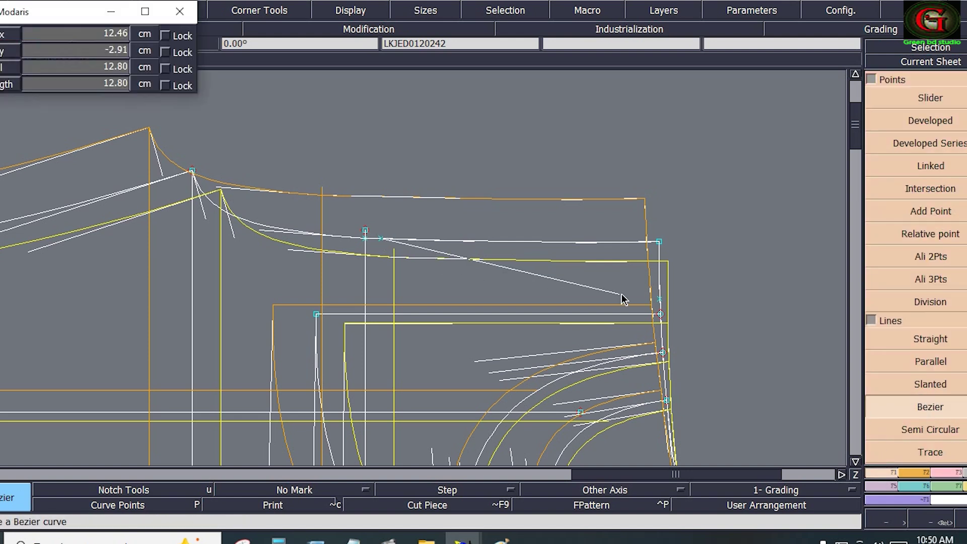
left_click(660, 299)
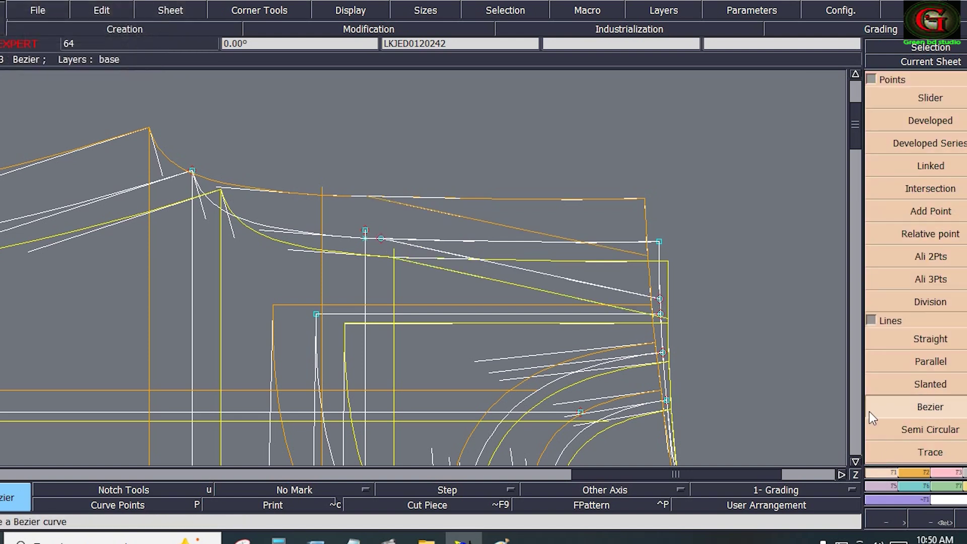
Reshape the straight fly line into a J-shaped curve running parallel to the centre front and rounding into the front rise
left_click(948, 472)
left_click(902, 295)
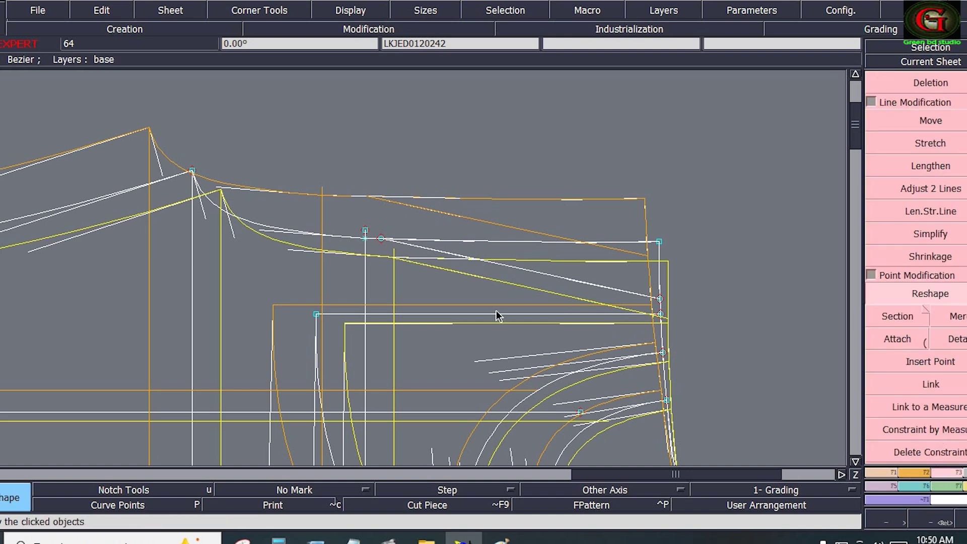
left_click(452, 253)
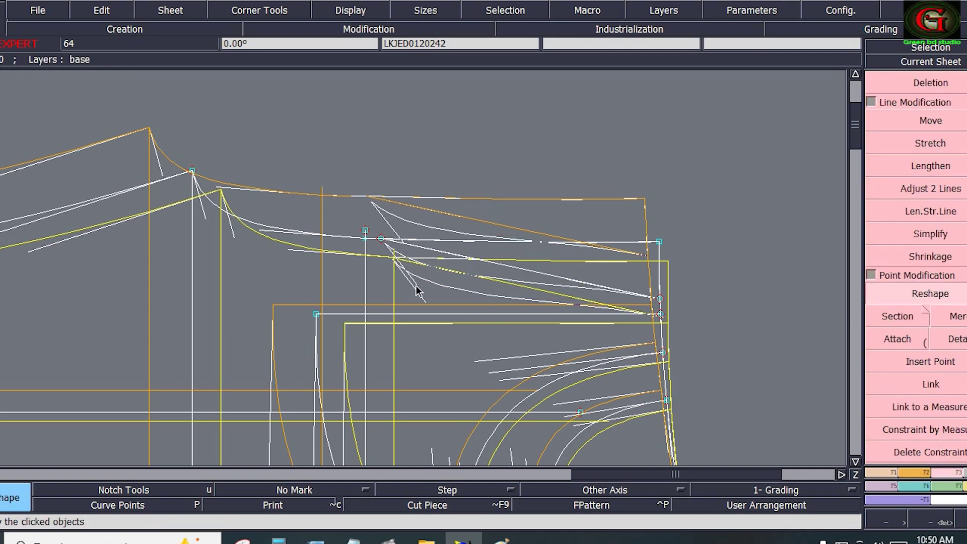
left_click(394, 345)
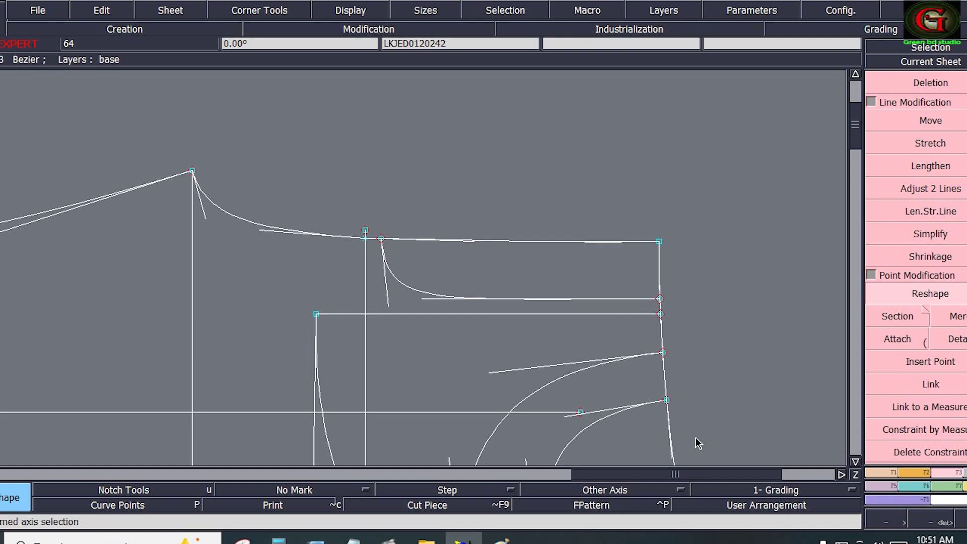
Look up the coin pocket dimensions in the measurement chart in Paint and examine the coin pocket on the jeans sketch
key("Home")
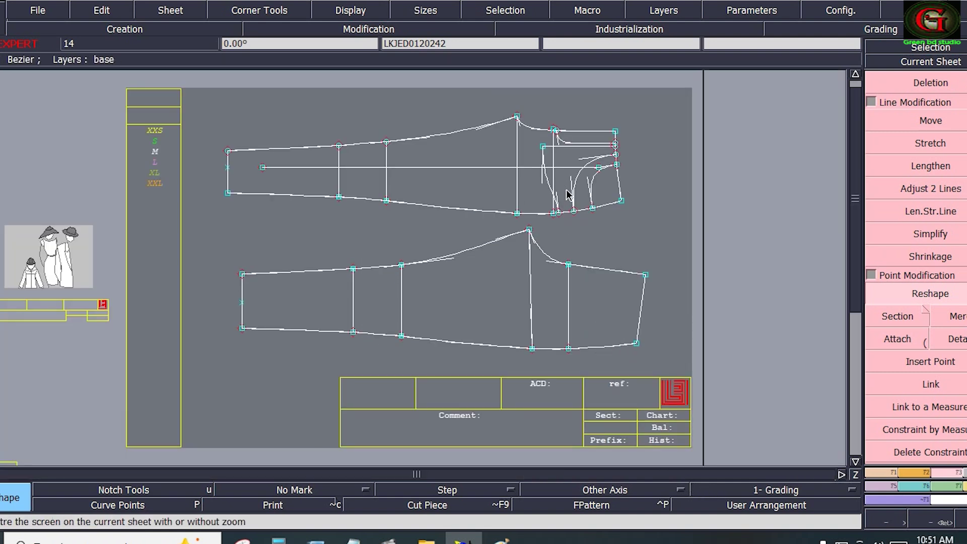
key("Return")
left_click_drag(580, 160, 633, 208)
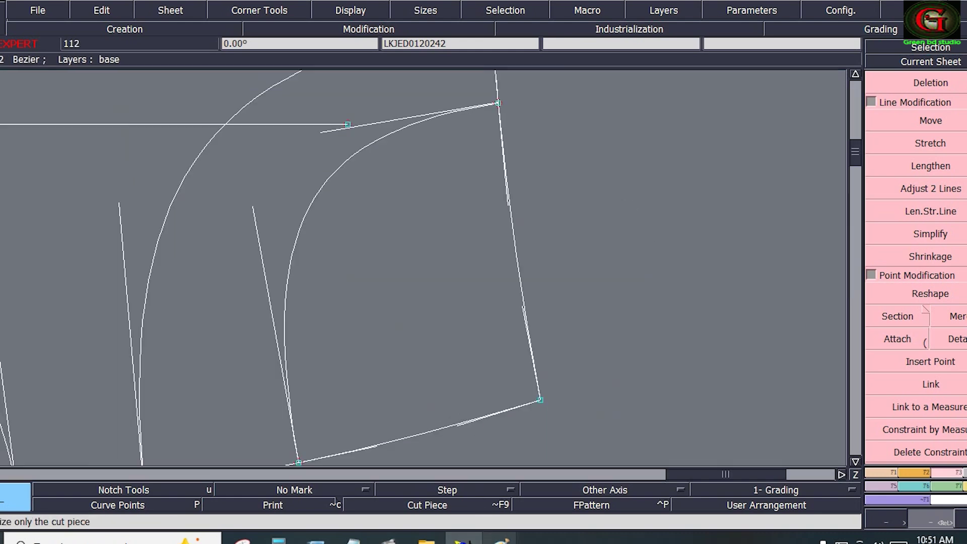
mouse_move(501, 535)
left_click(407, 472)
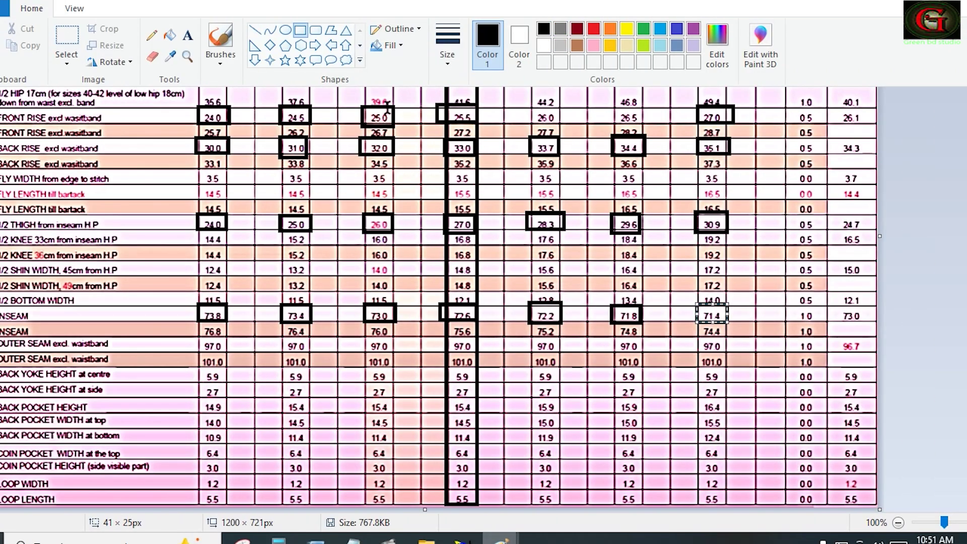
mouse_move(565, 538)
left_click(619, 484)
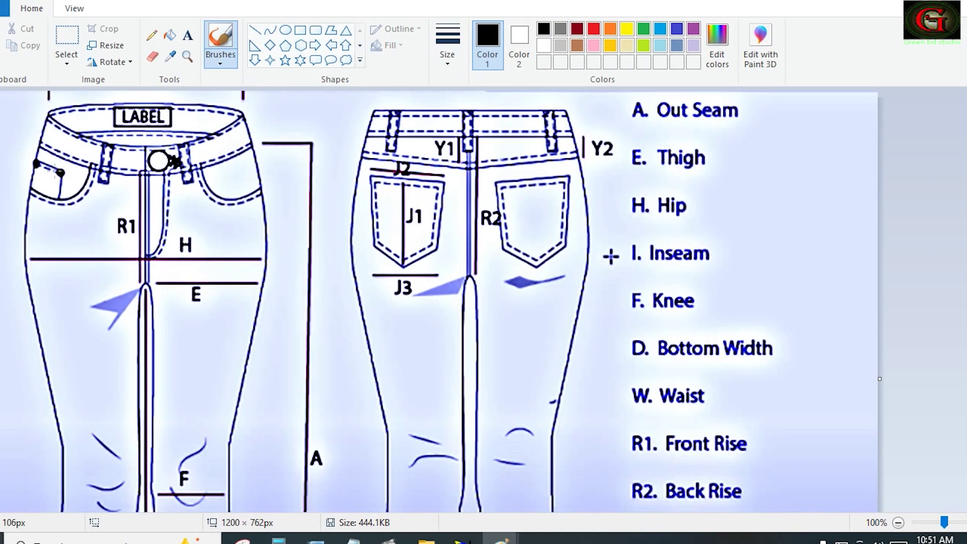
left_click(37, 162)
mouse_move(500, 539)
left_click(444, 504)
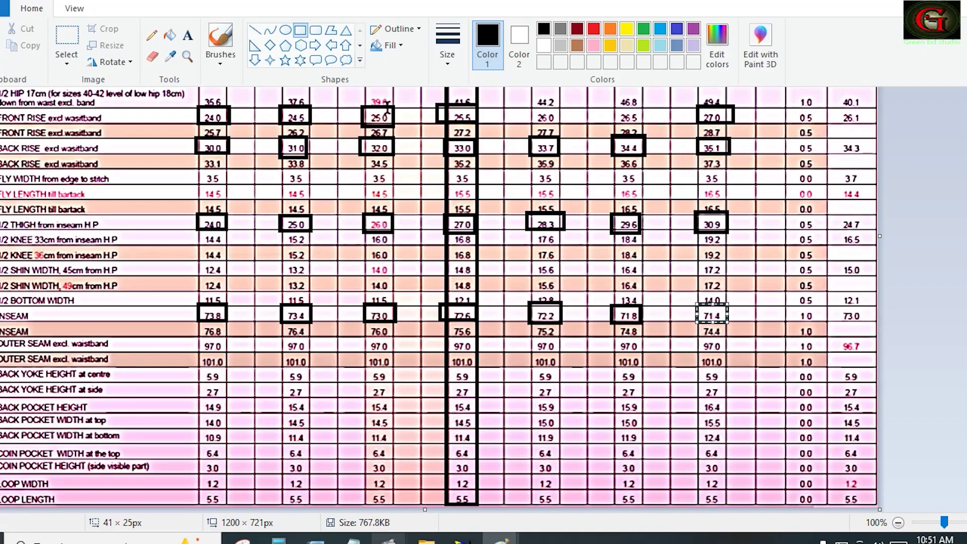
left_click(463, 538)
Place a developed point at -2.50 cm from the waistline corner along the front side seam
left_click(540, 401)
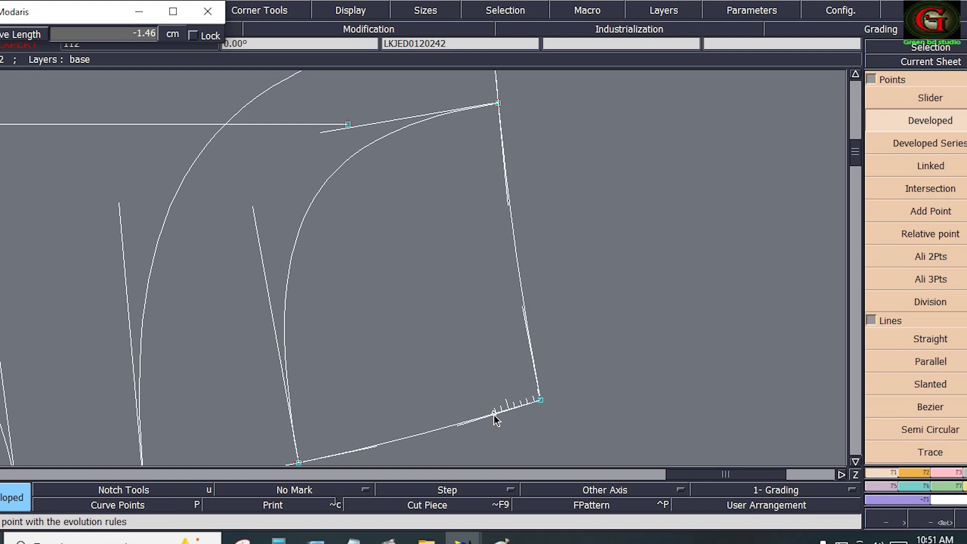
type("2.50")
double_click(66, 33)
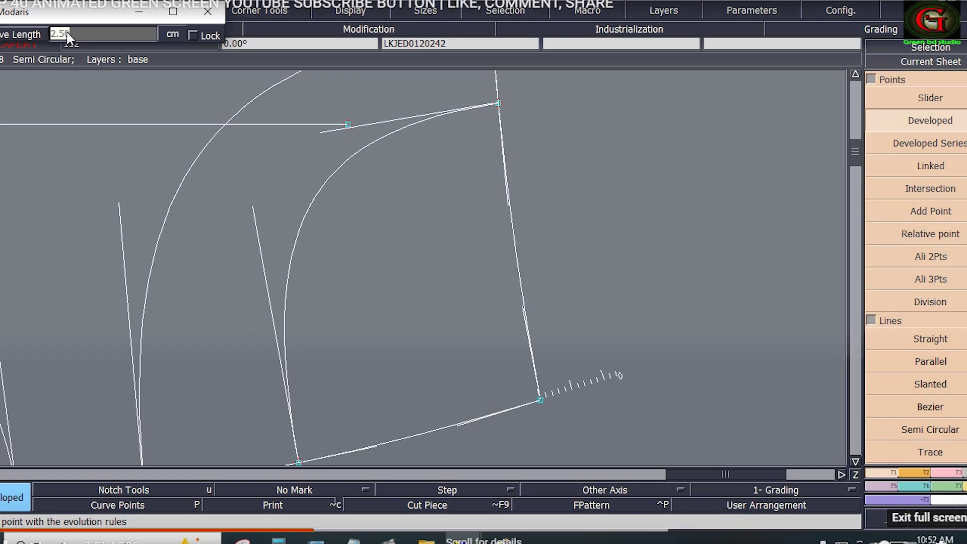
type("-2.5")
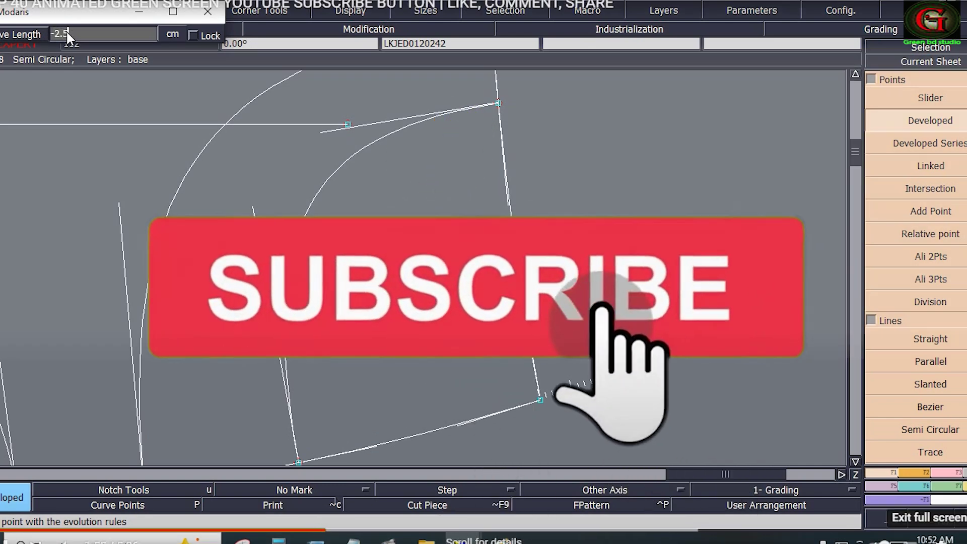
key("Return")
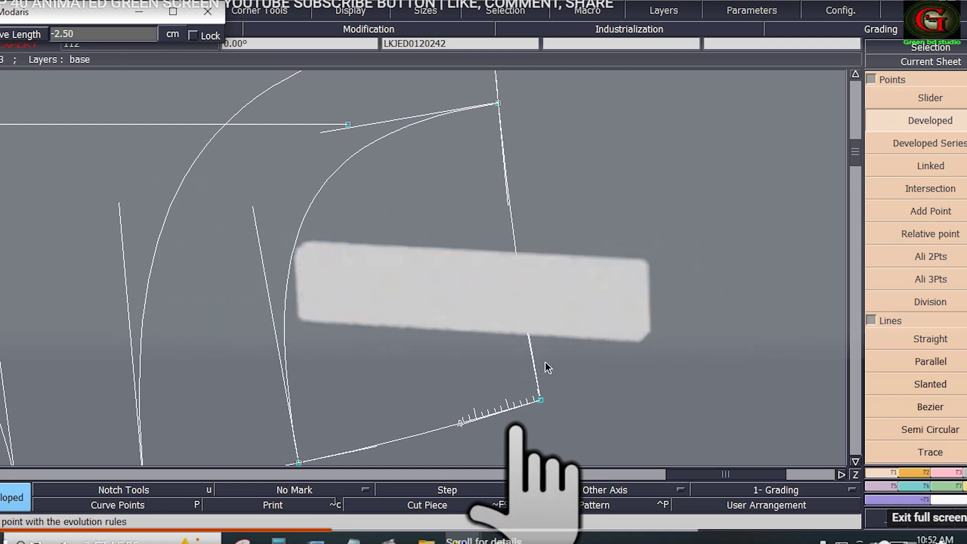
Draw a 6 cm Bezier line from the new side seam point into the front panel, roughly parallel to the waistline
key("b")
left_click(460, 423)
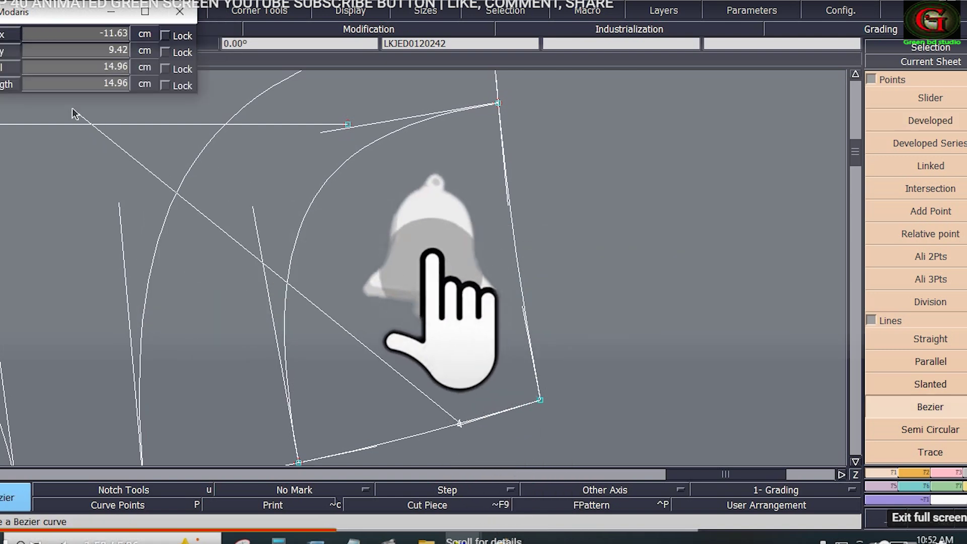
left_click(71, 67)
type("6")
key("Return")
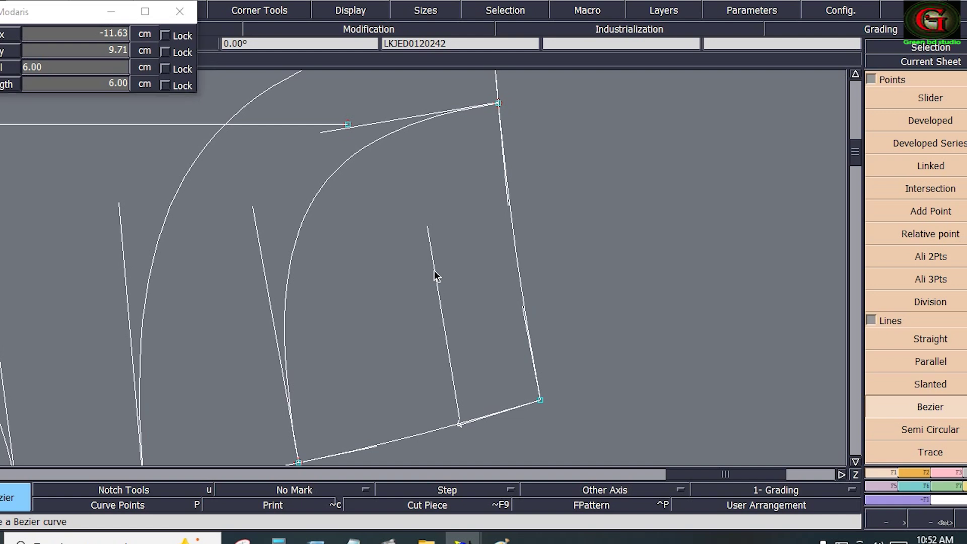
left_click(435, 271)
left_click(922, 404)
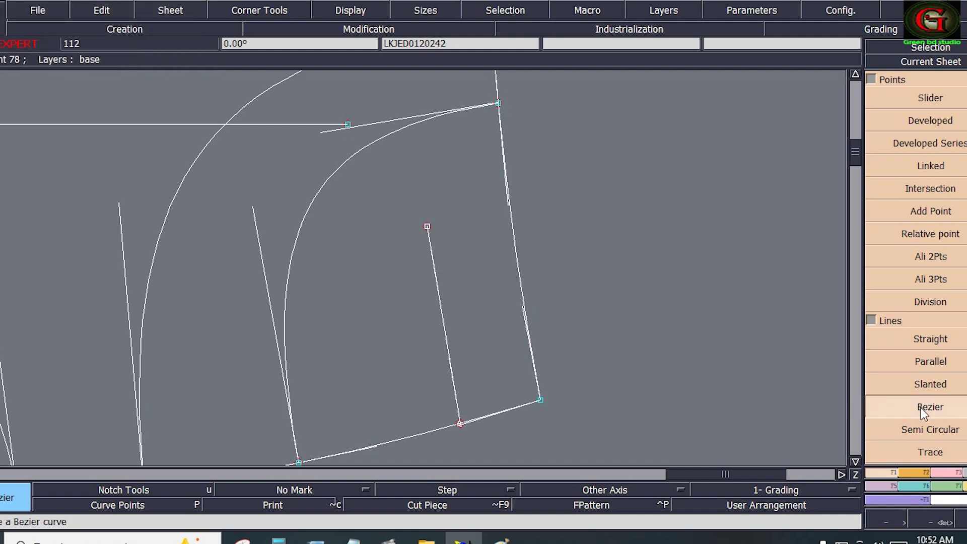
left_click(428, 228)
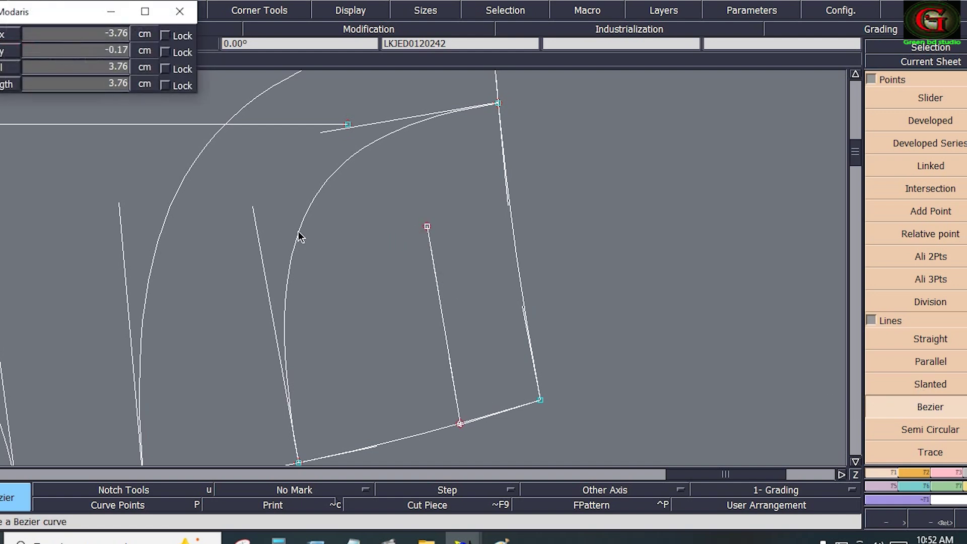
left_click(222, 262)
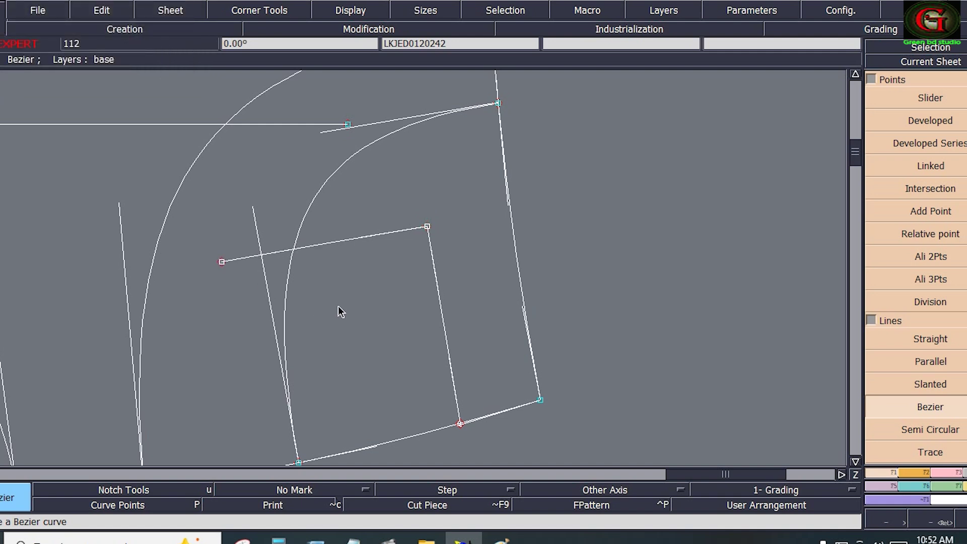
key("ctrl+z")
Create a parallel of the 6 cm coin pocket line on the side away from the waistline, beyond the pocket opening curve
left_click(920, 363)
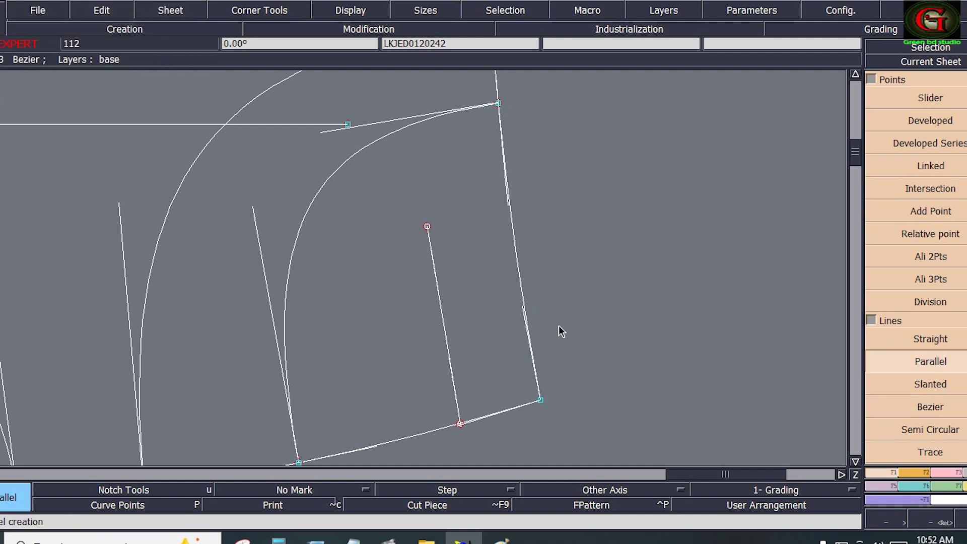
left_click(442, 328)
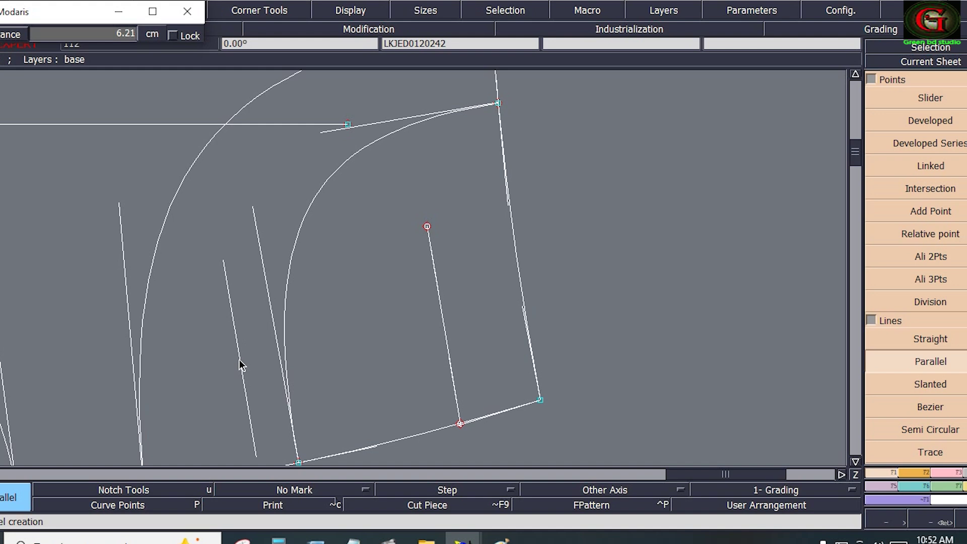
left_click(213, 363)
Reshape the inner end point of the parallel coin pocket line by dx 0 and dy -1 cm
key("F3")
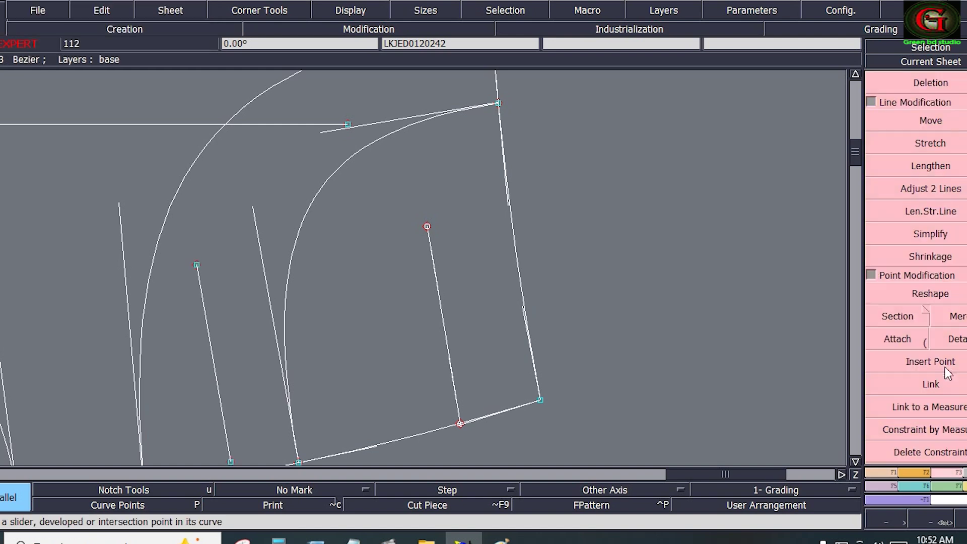
left_click(931, 294)
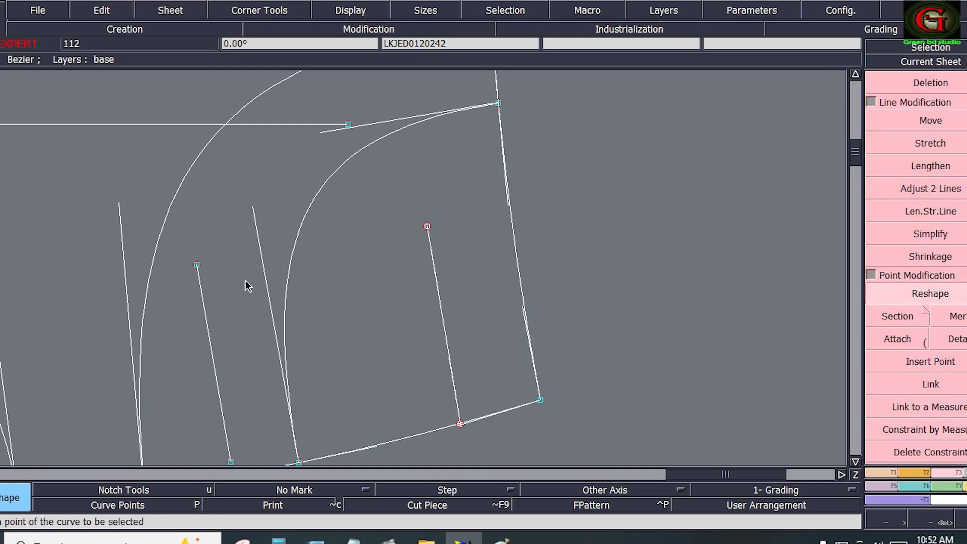
left_click(198, 267)
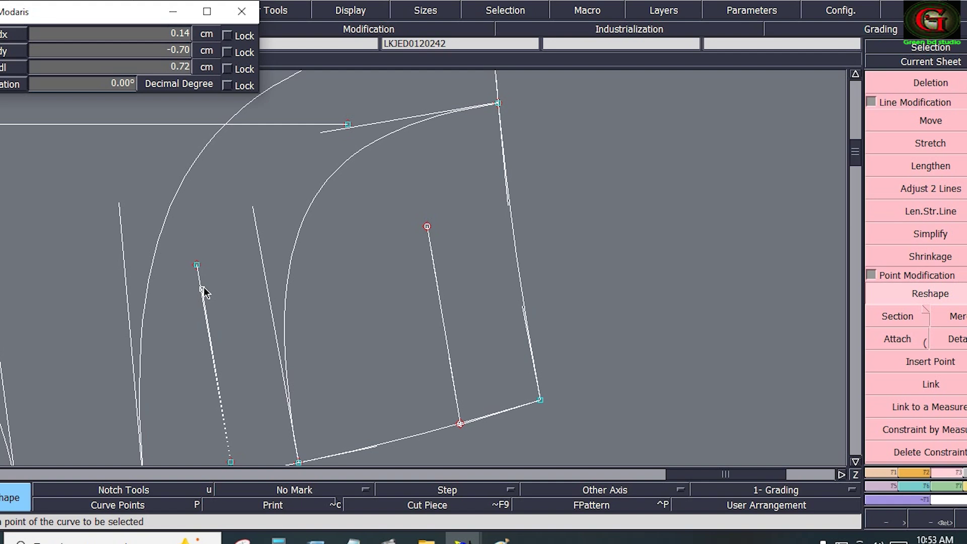
type("-0.75")
key("Return")
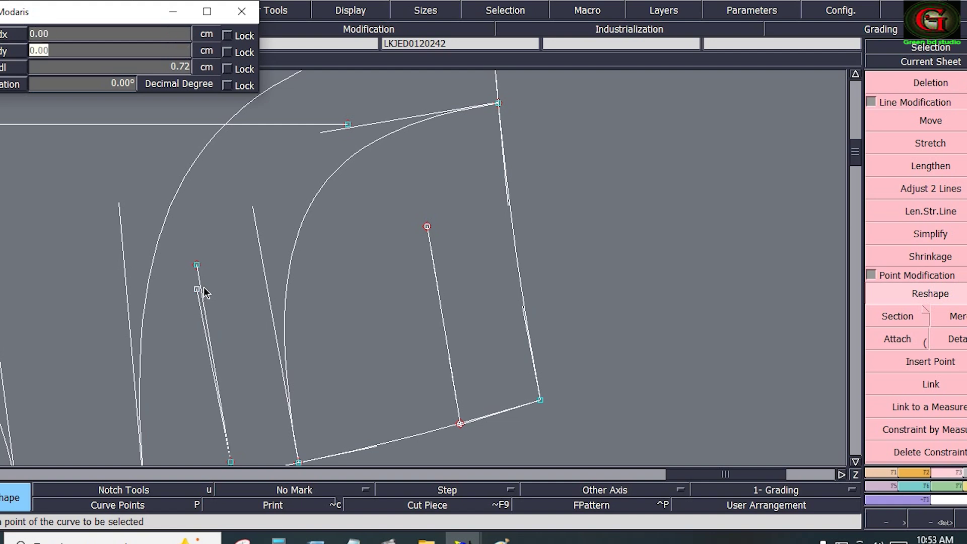
type("-1")
key("Return")
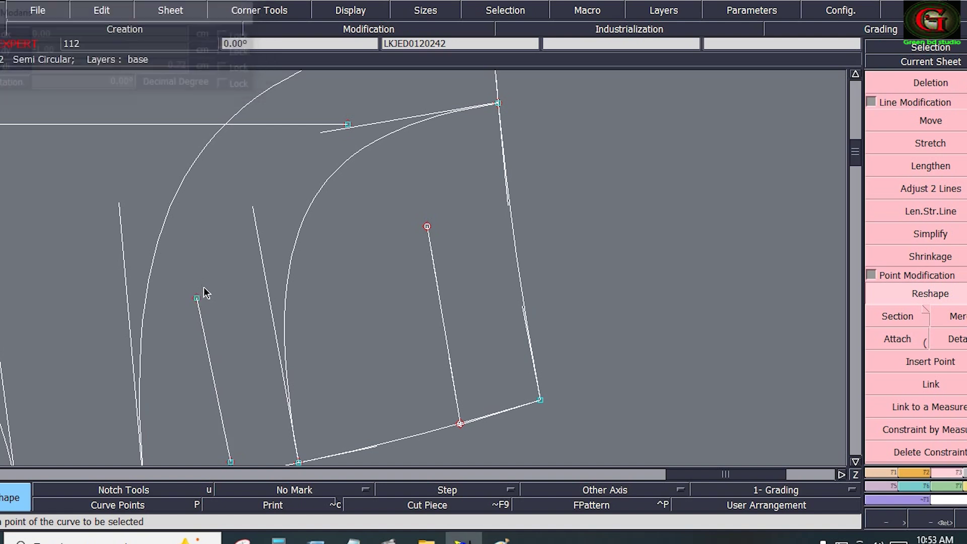
Join the inner ends of the two coin pocket lines with a Bezier line
left_click(887, 473)
left_click(944, 408)
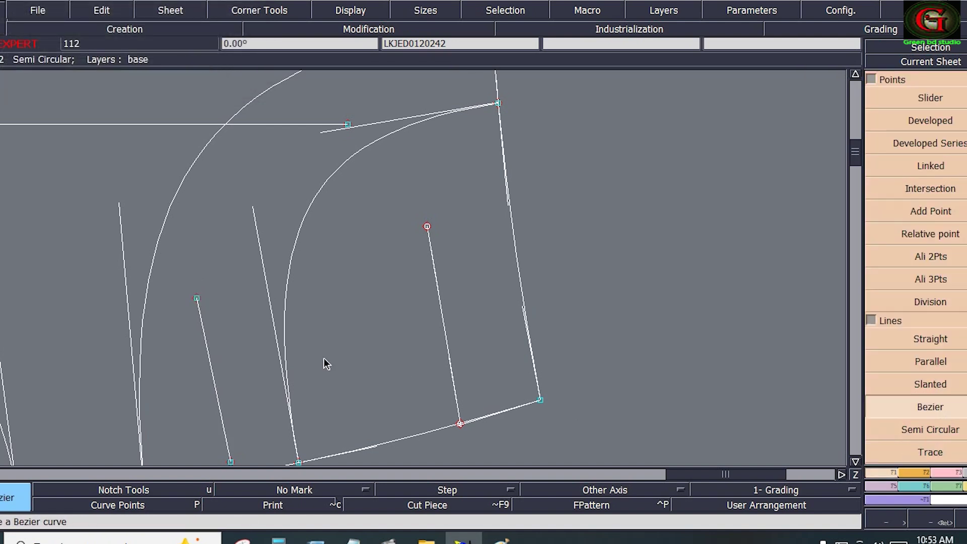
left_click(197, 299)
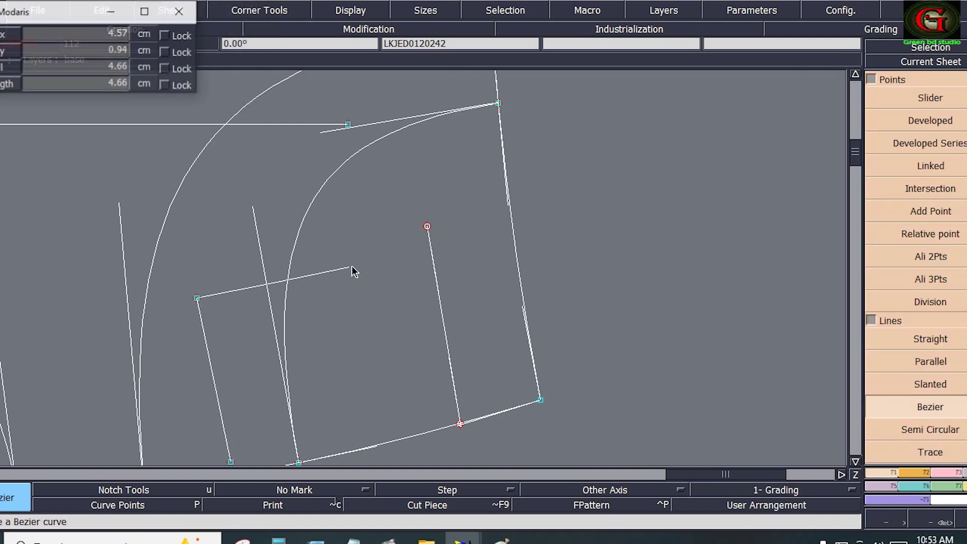
left_click(427, 227)
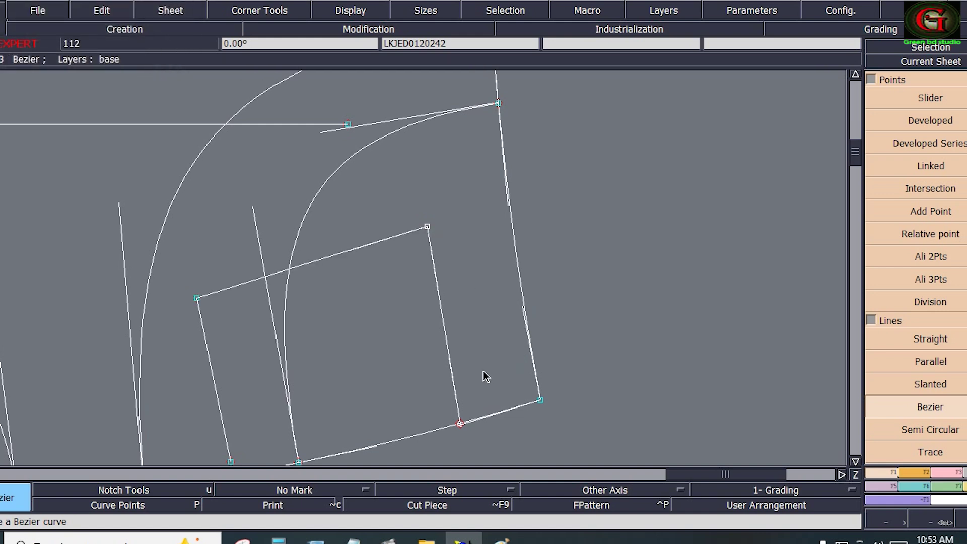
Save the model with the new coin pocket lines
key("Home")
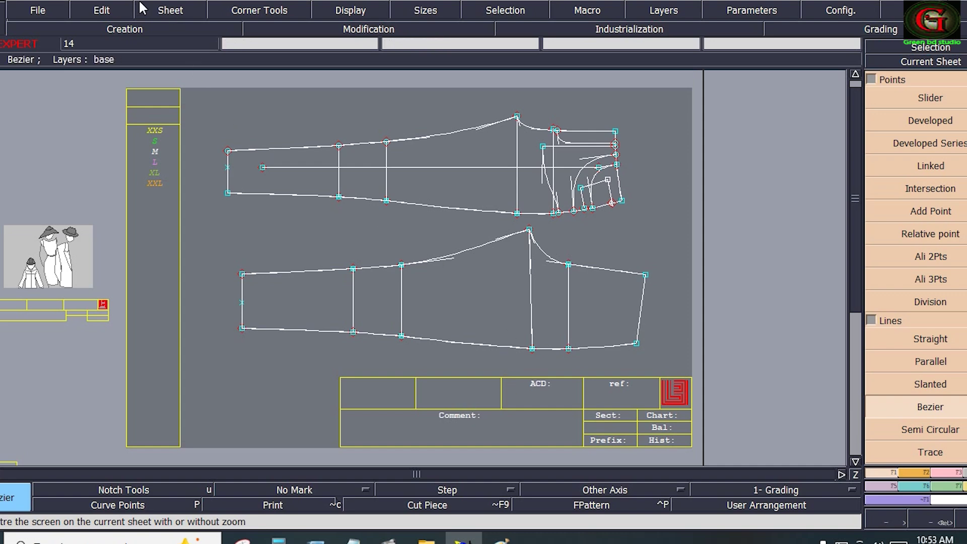
left_click(47, 13)
left_click(53, 70)
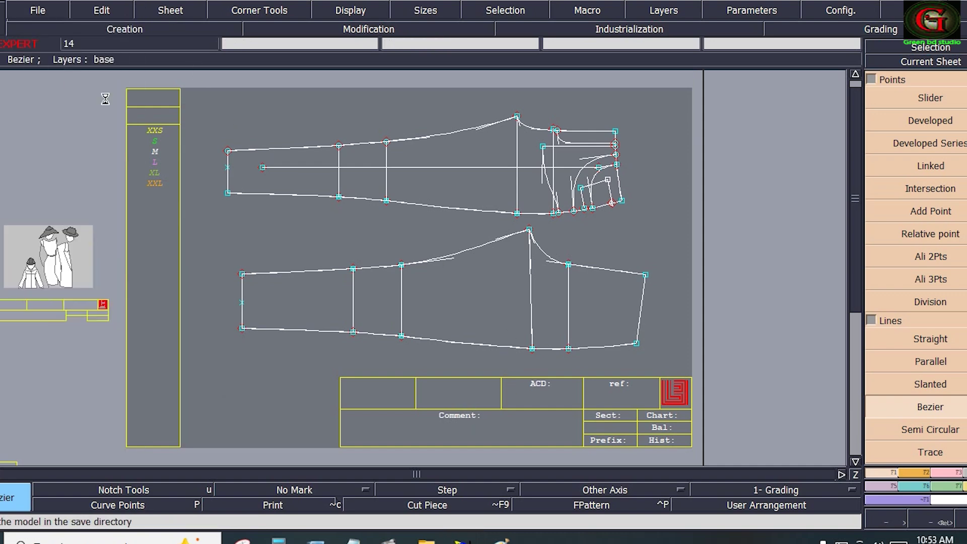
left_click(391, 353)
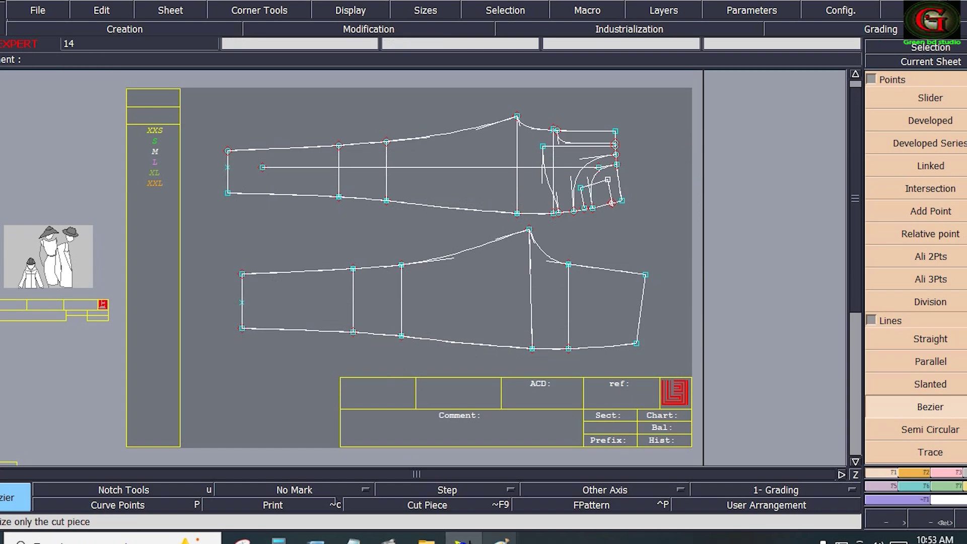
Switch to Paint to examine the jeans sketch and return to the pattern sheet in Modaris
mouse_move(500, 539)
left_click(576, 519)
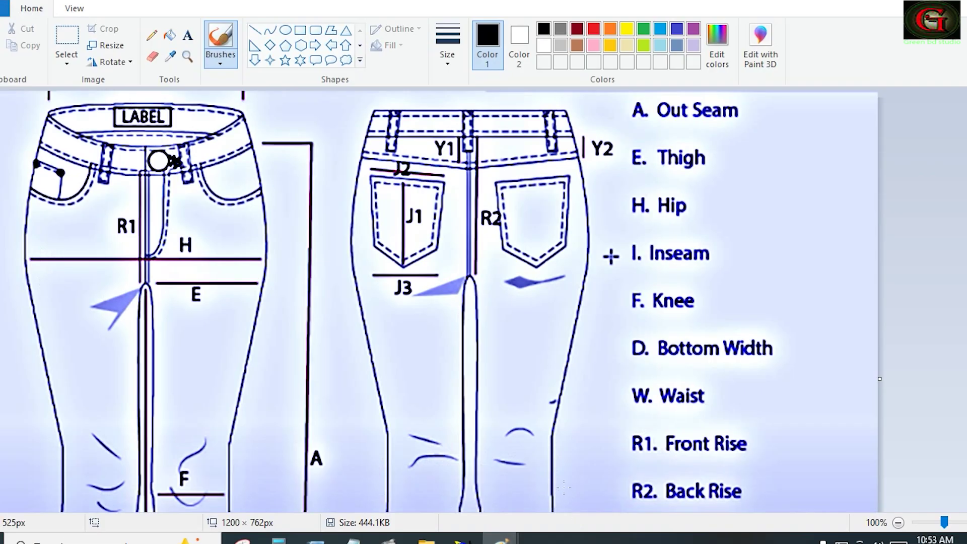
key("alt+Tab")
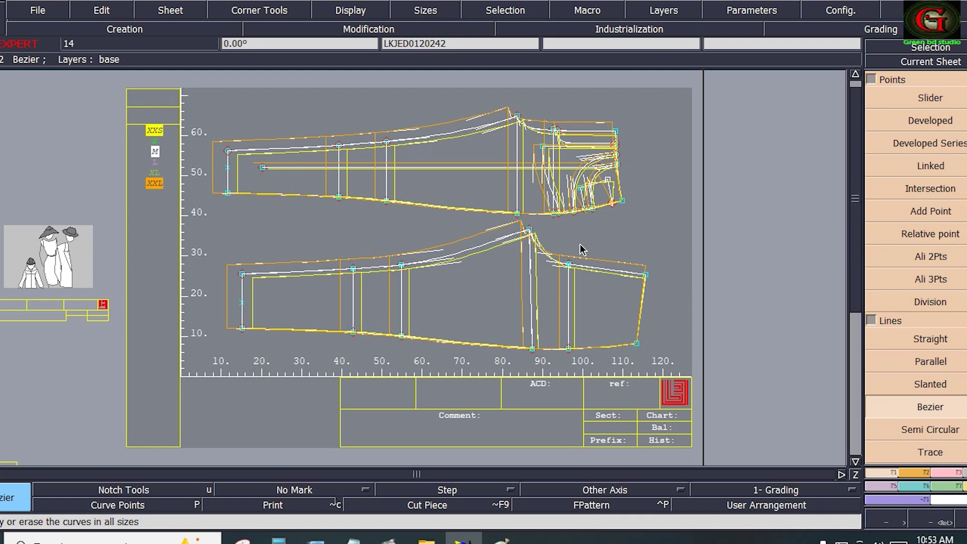